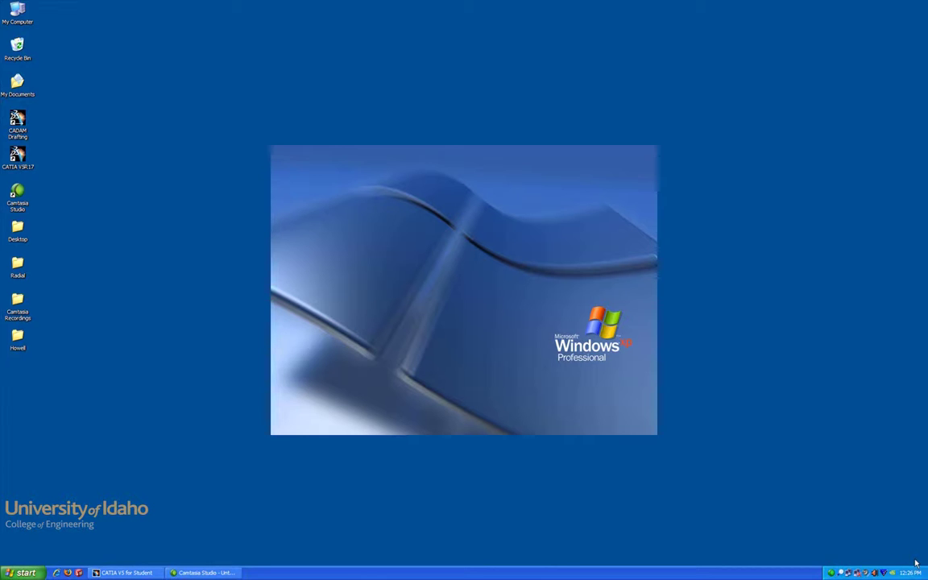
- Switch to CATIA V5, create a new part named Part1 through Sketcher, and open a sketch on the yz plane
{"action": "left_click", "coordinate": [123, 572]}
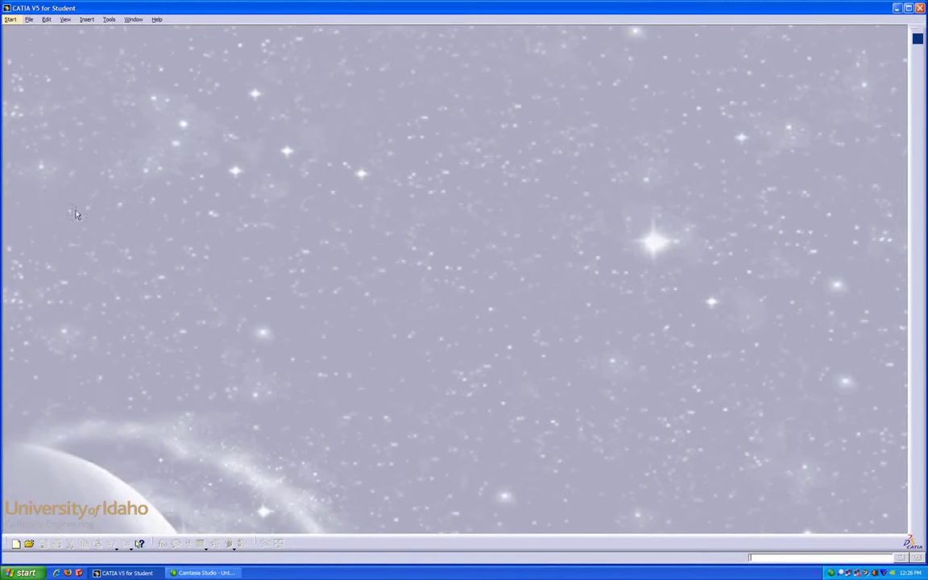
{"action": "left_click", "coordinate": [10, 19]}
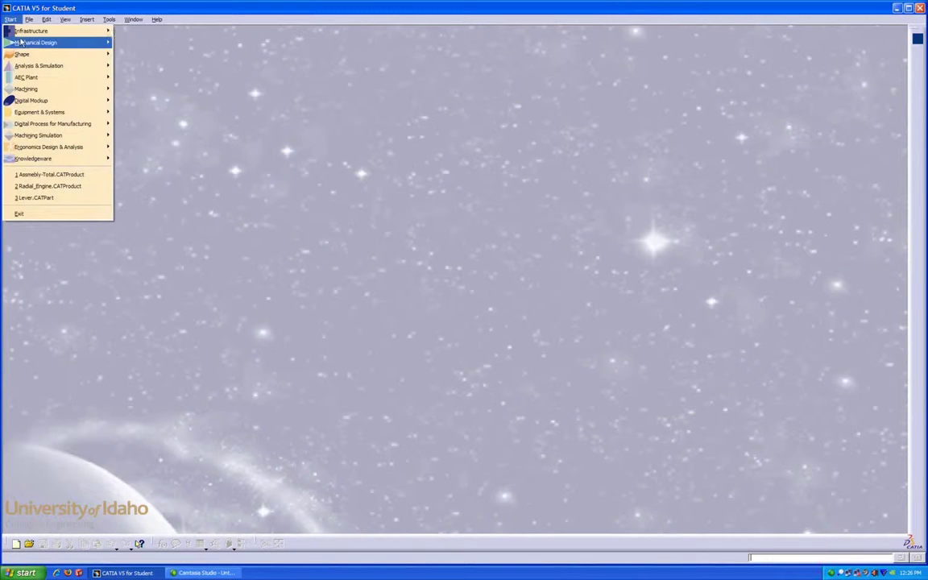
{"action": "mouse_move", "coordinate": [42, 42]}
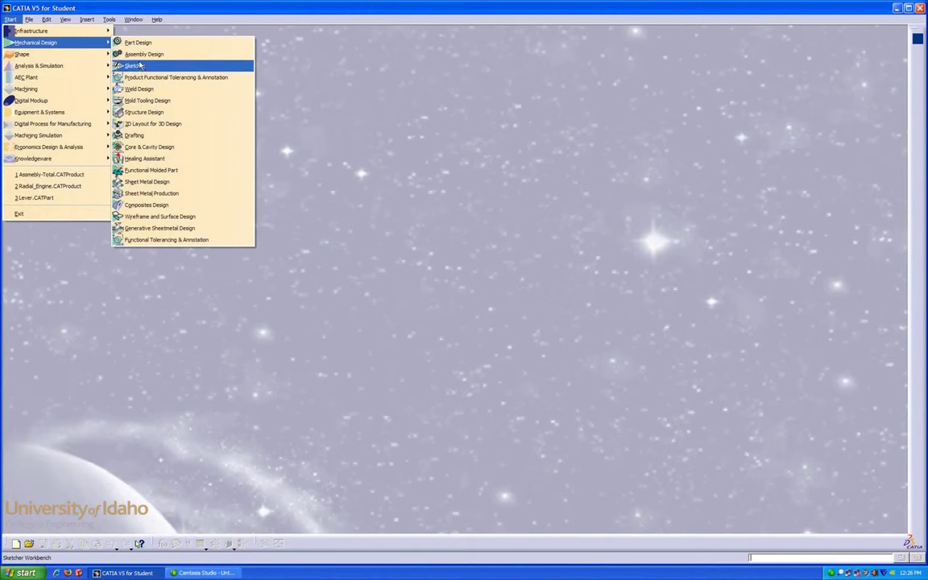
{"action": "left_click", "coordinate": [141, 68]}
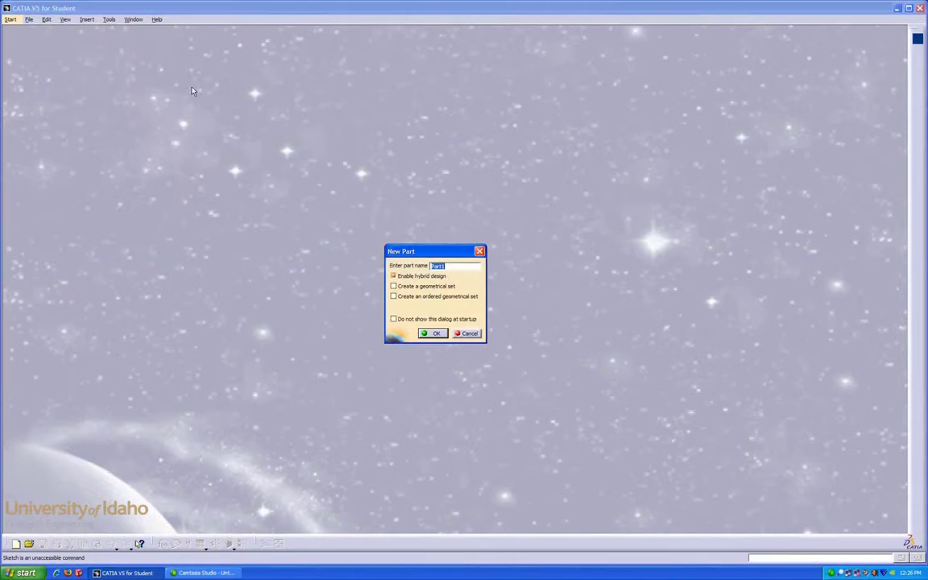
{"action": "left_click", "coordinate": [435, 333]}
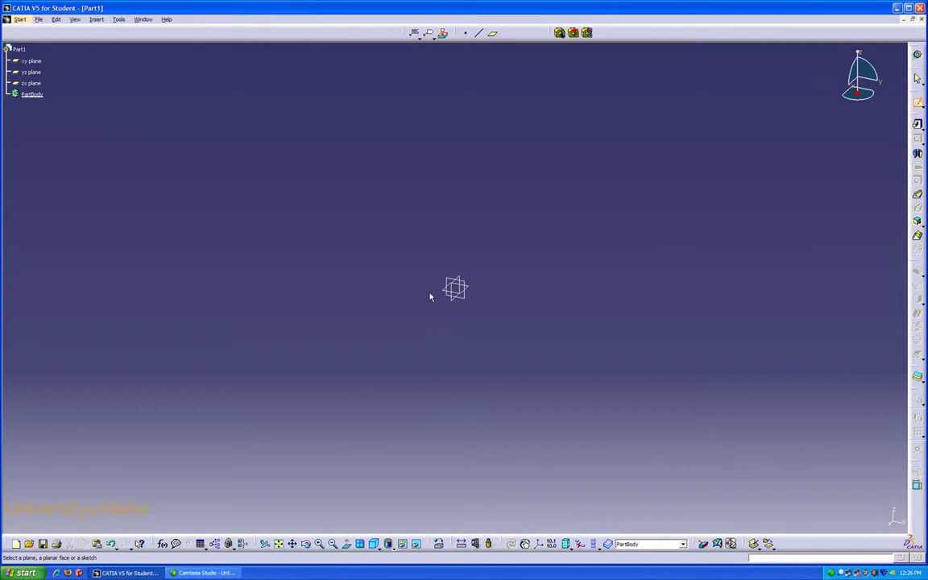
{"action": "left_click", "coordinate": [455, 282]}
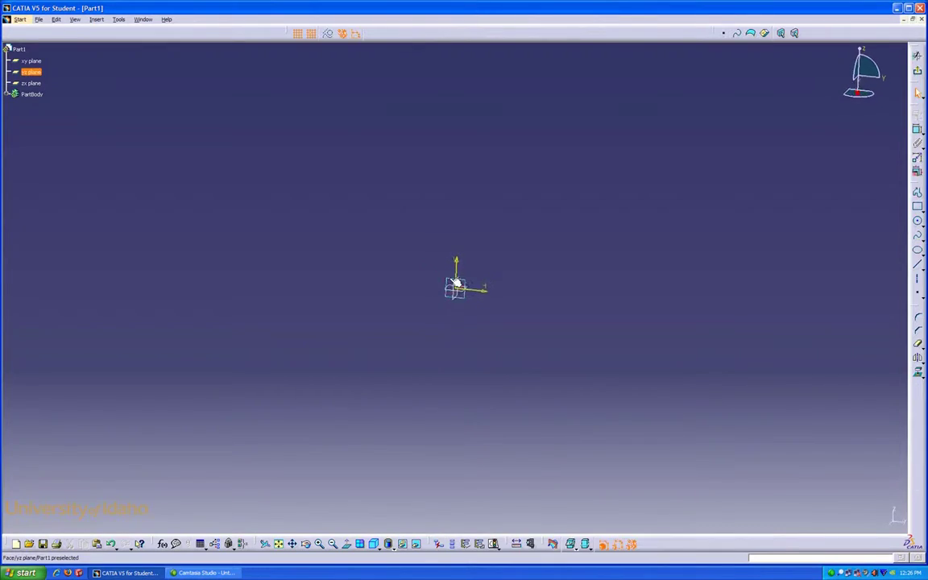
{"action": "middle_click_drag", "start_coordinate": [523, 256], "coordinate": [326, 327]}
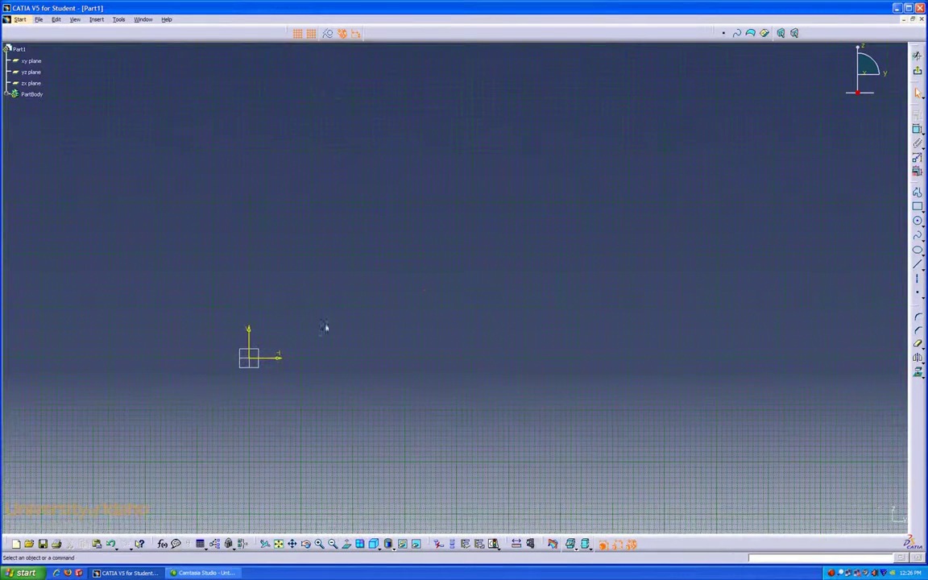
- Draw three separate circles: a small one, a larger one to its right, and a third below the larger one
{"action": "left_click", "coordinate": [917, 225]}
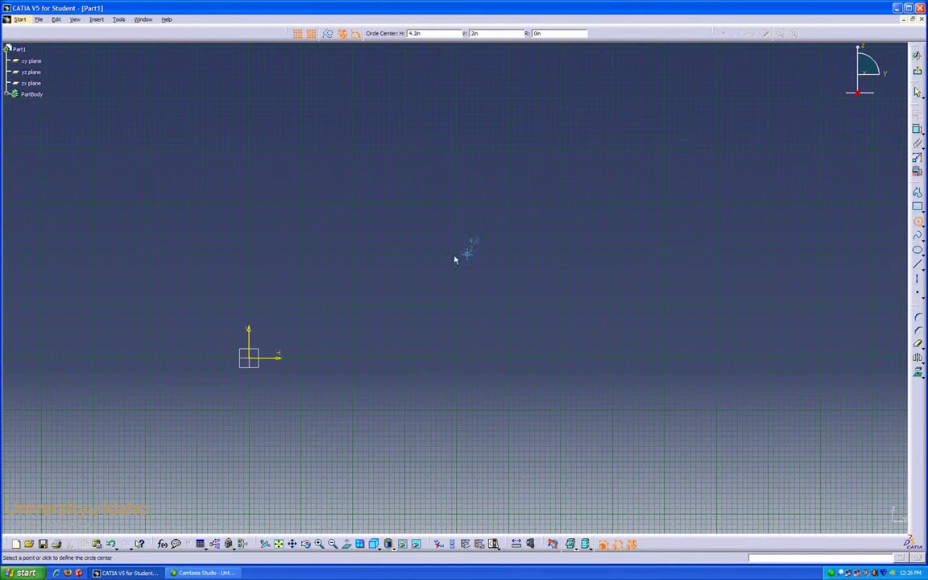
{"action": "left_click", "coordinate": [347, 280]}
{"action": "left_click", "coordinate": [347, 253]}
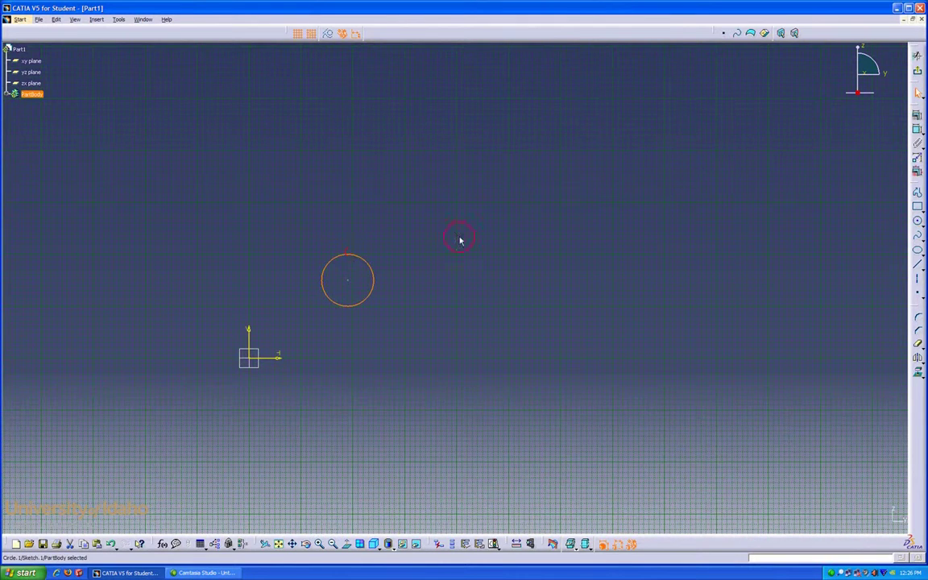
{"action": "left_click", "coordinate": [918, 224]}
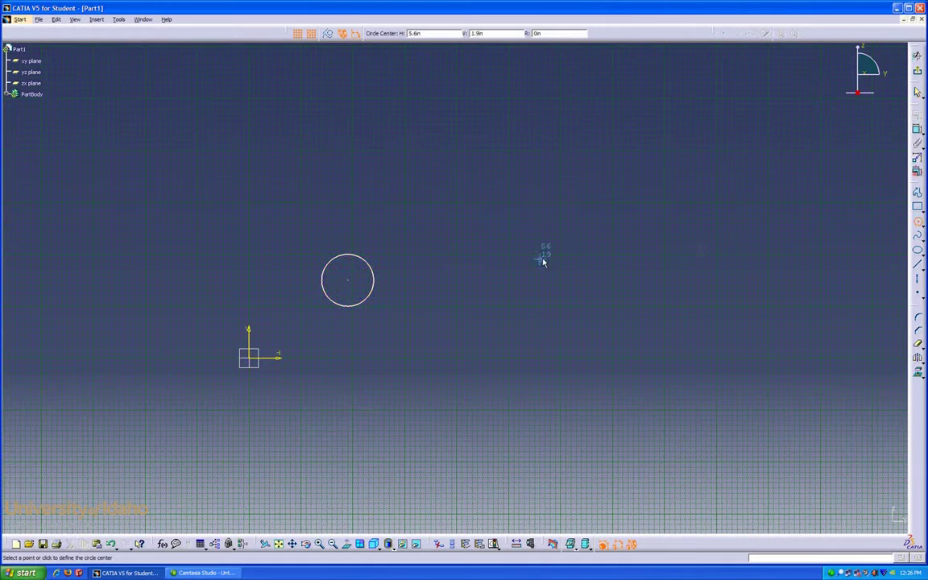
{"action": "left_click", "coordinate": [509, 259]}
{"action": "left_click", "coordinate": [515, 227]}
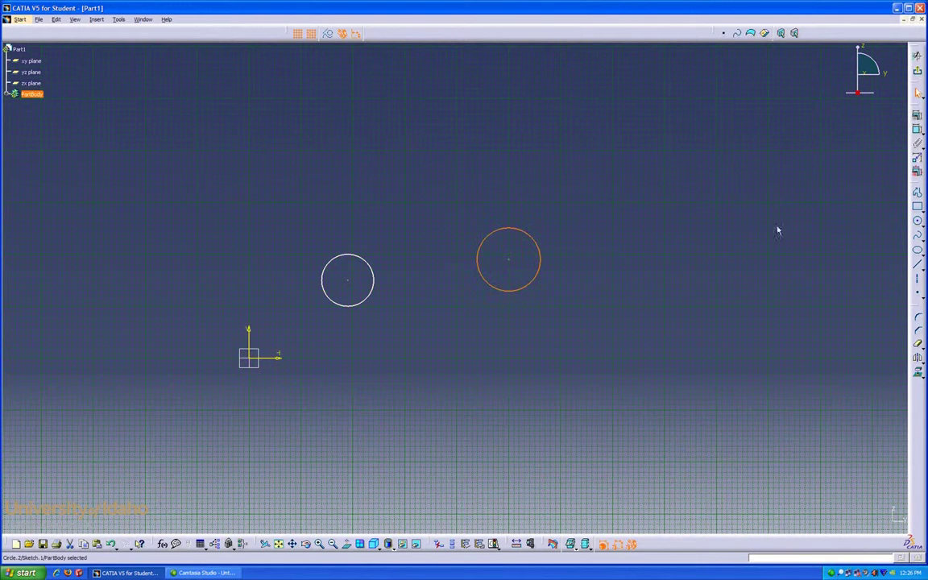
{"action": "left_click", "coordinate": [916, 223]}
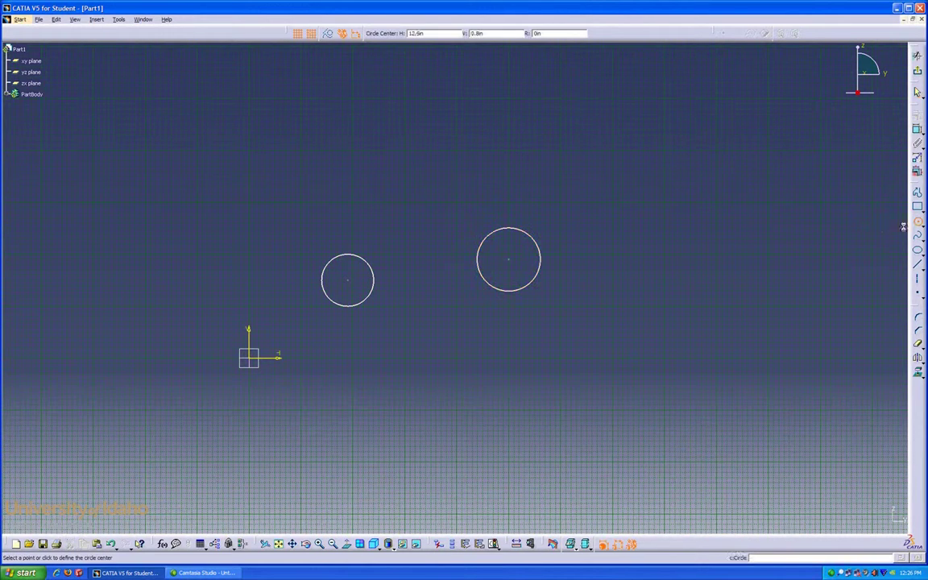
{"action": "left_click", "coordinate": [482, 358]}
{"action": "left_click", "coordinate": [489, 330]}
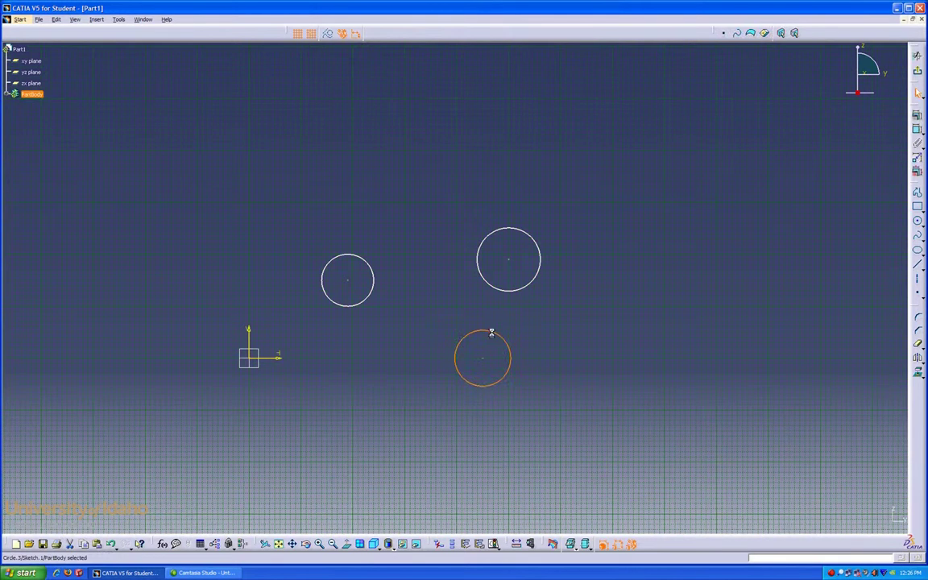
{"action": "left_click", "coordinate": [567, 335]}
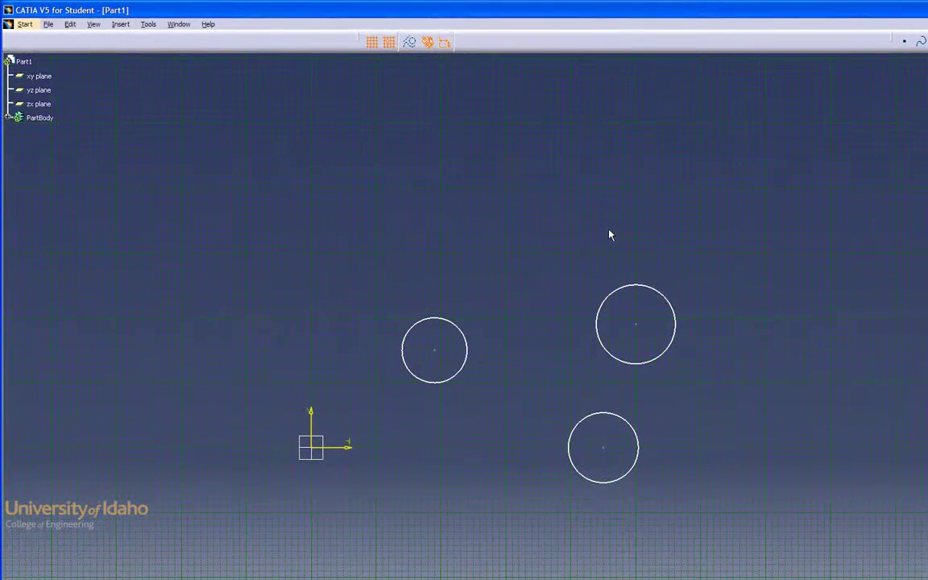
- Draw a construction line from the upper right circle's centre to the left circle's centre, then switch construction mode off
{"action": "left_click", "coordinate": [410, 43]}
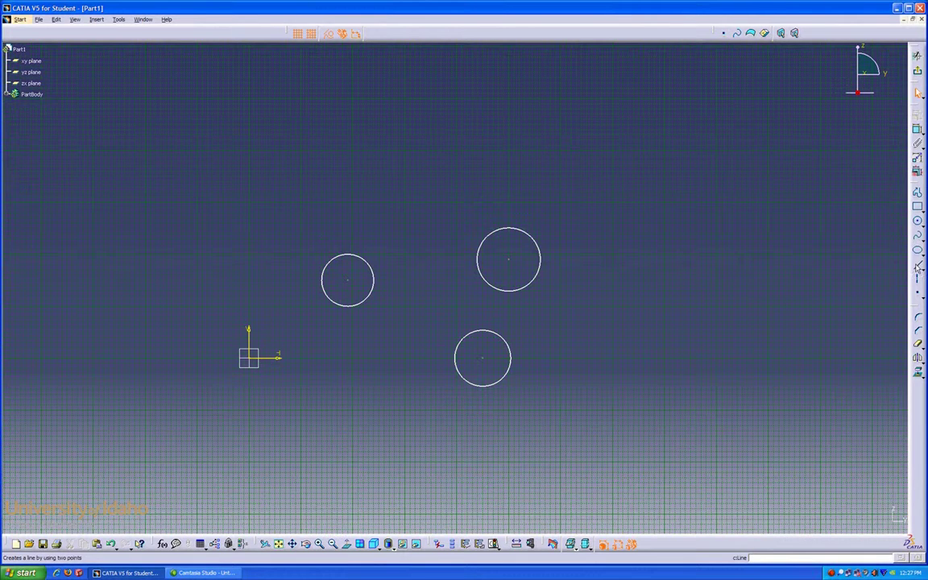
{"action": "left_click", "coordinate": [916, 266]}
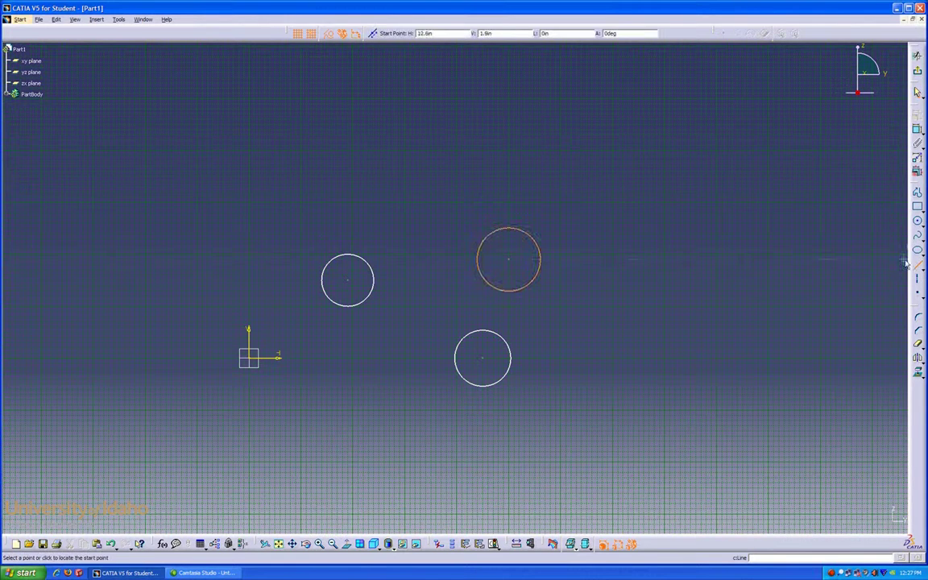
{"action": "left_click", "coordinate": [510, 263]}
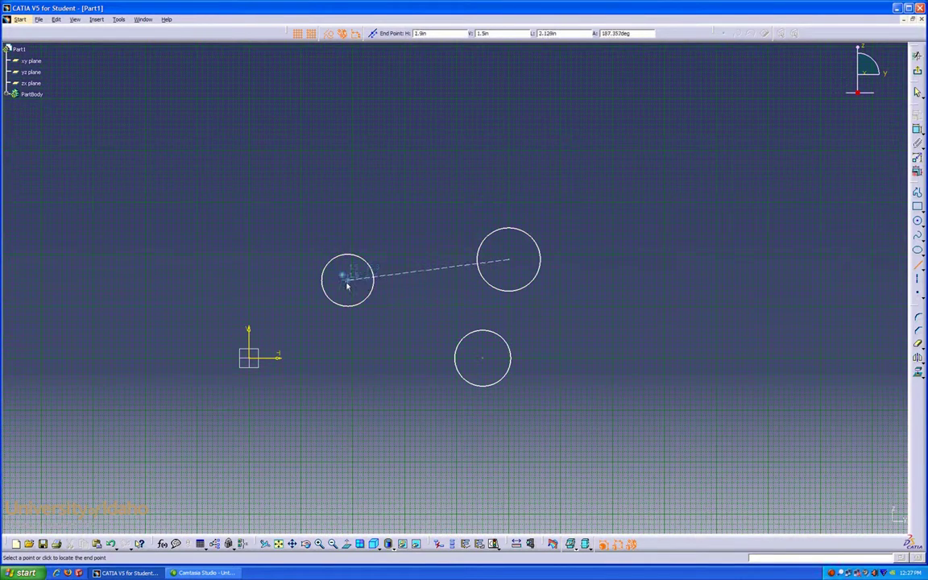
{"action": "left_click", "coordinate": [347, 281]}
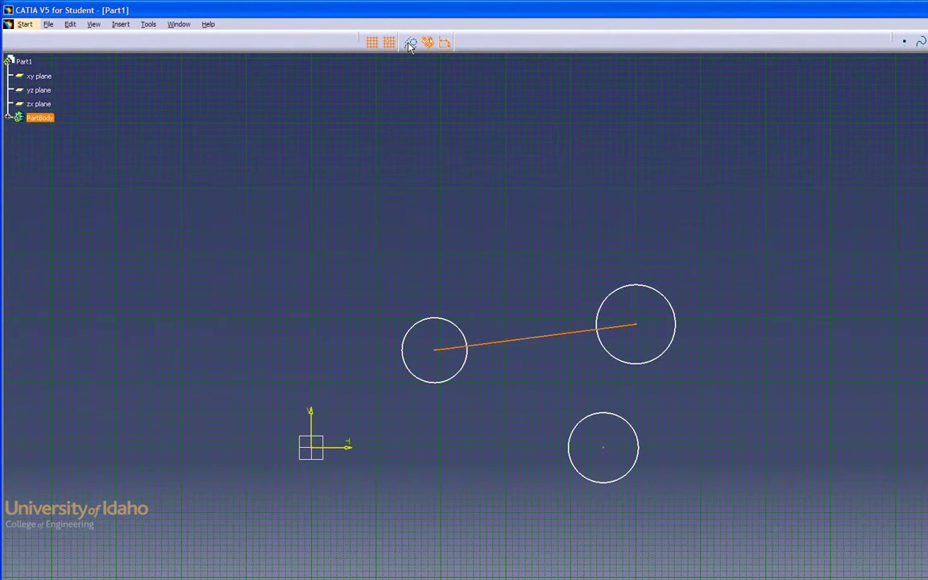
{"action": "left_click", "coordinate": [409, 44]}
{"action": "left_click", "coordinate": [463, 162]}
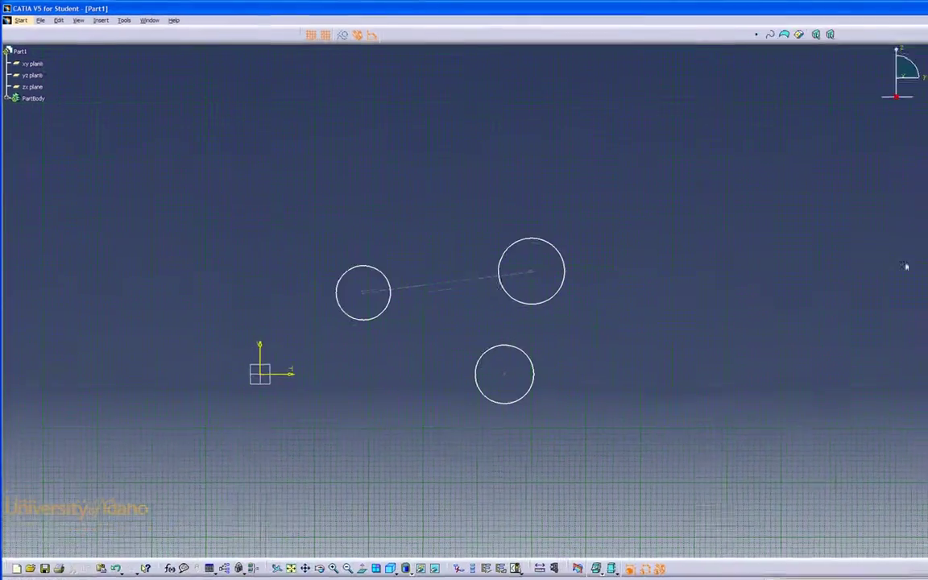
- Draw an axis from the centre of the lower circle to the centre of the upper right circle
{"action": "left_click", "coordinate": [917, 282]}
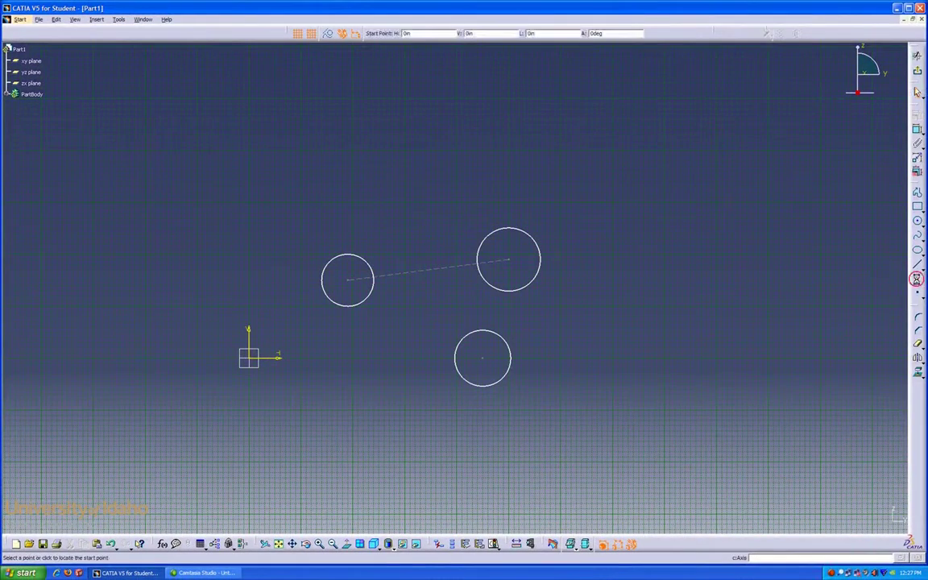
{"action": "left_click", "coordinate": [482, 358]}
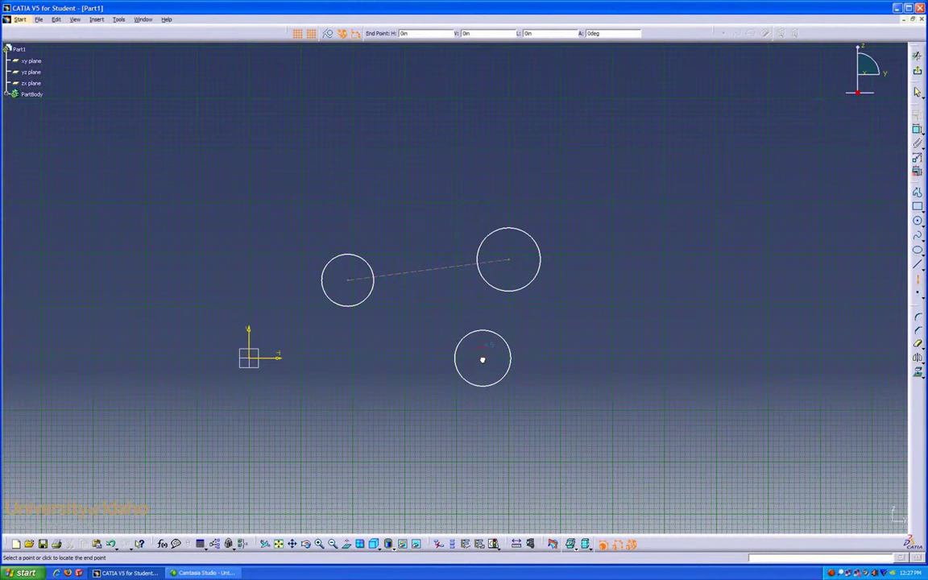
{"action": "left_click", "coordinate": [508, 263]}
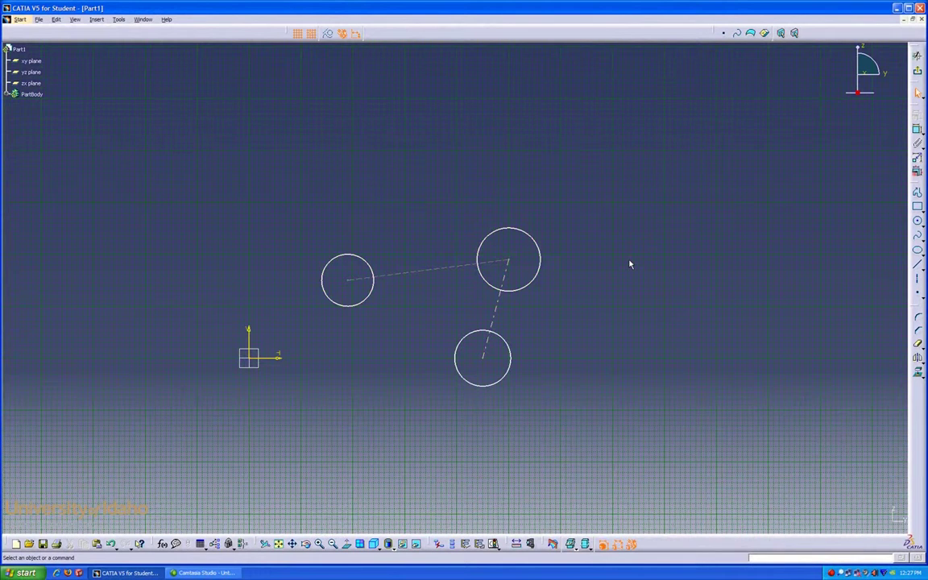
- Apply a Horizontal constraint to the construction line joining the two upper circles
{"action": "left_click", "coordinate": [427, 276]}
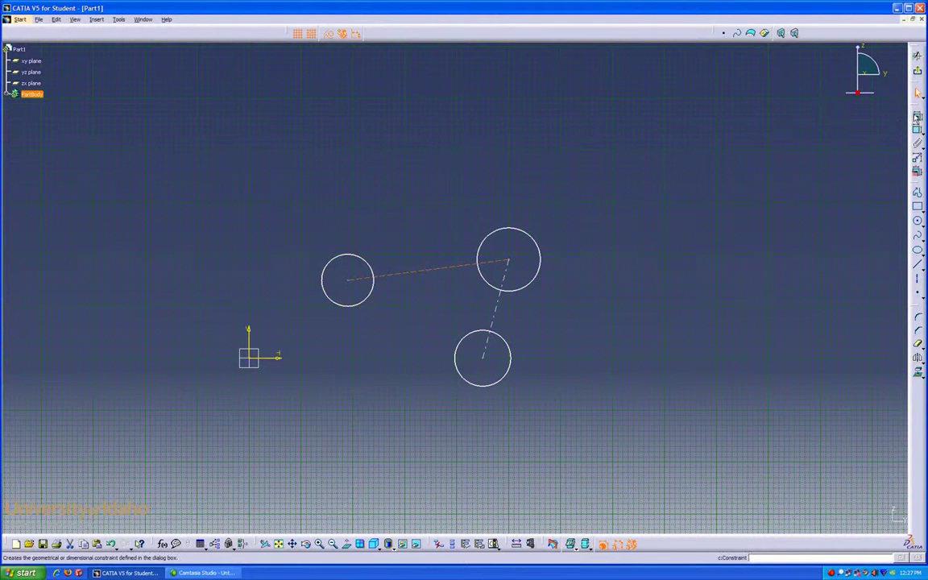
{"action": "left_click", "coordinate": [916, 116]}
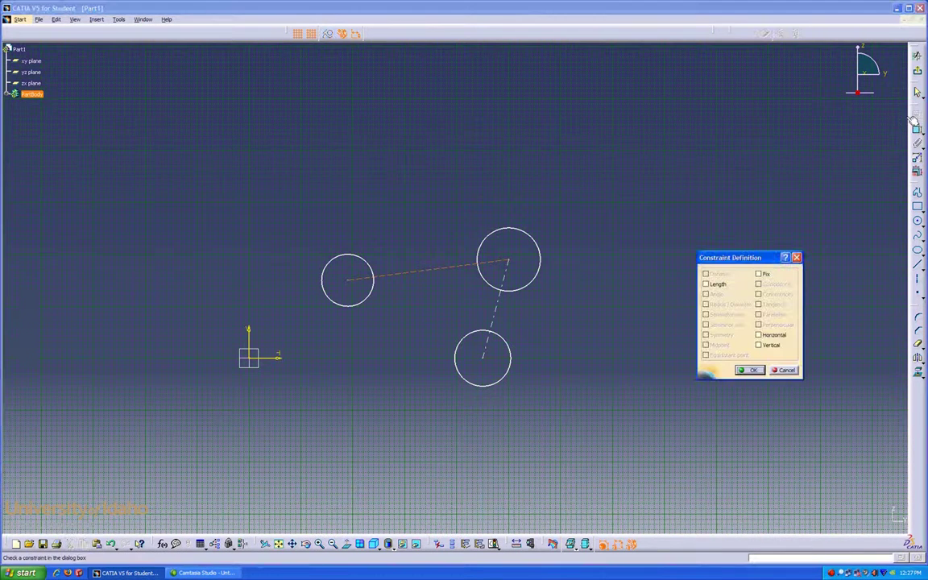
{"action": "left_click", "coordinate": [758, 335]}
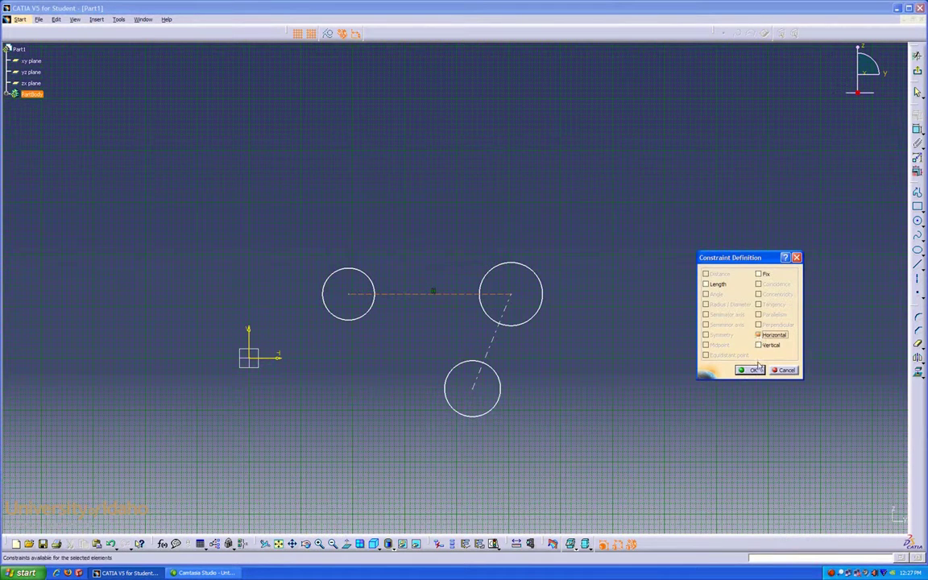
{"action": "left_click", "coordinate": [748, 370]}
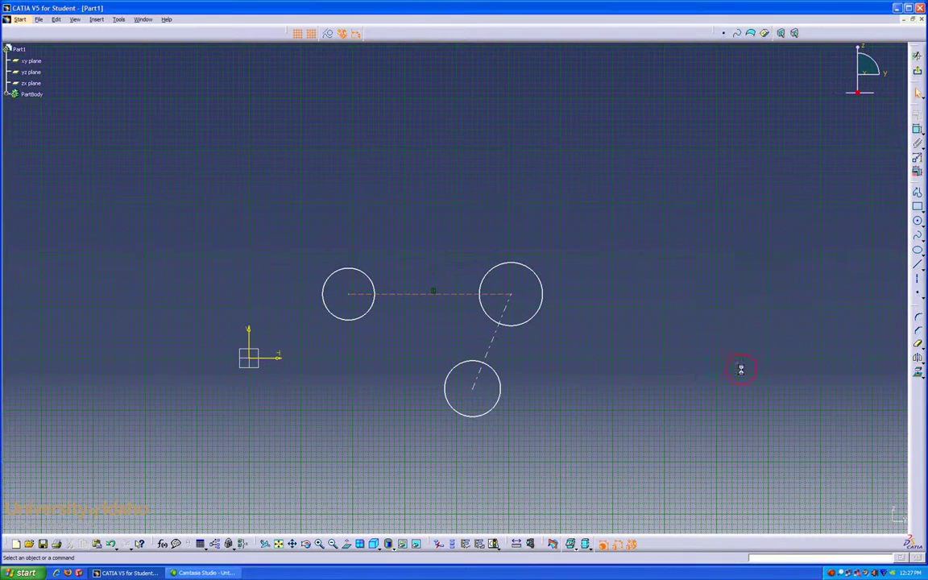
- Apply a Vertical constraint to the axis joining the upper right and lower circles
{"action": "left_click", "coordinate": [491, 357]}
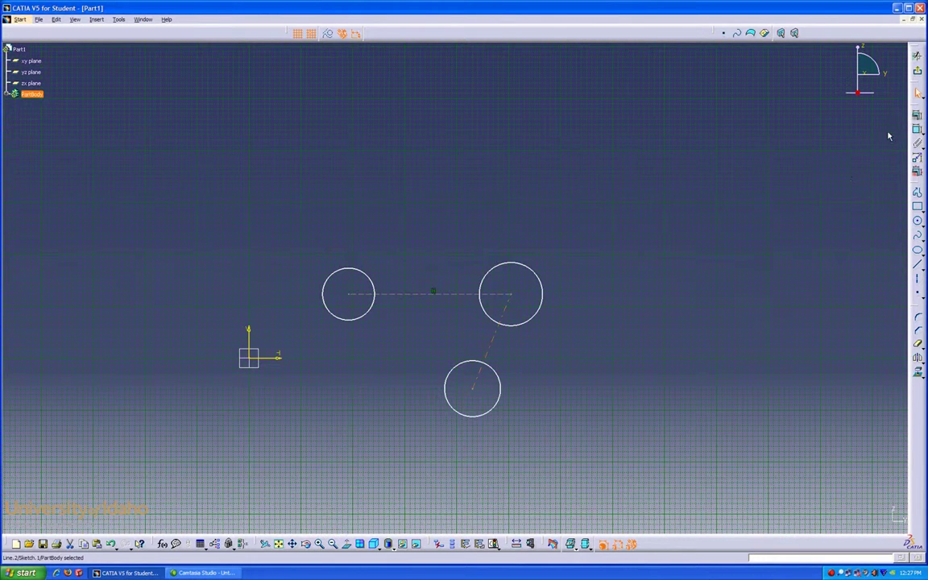
{"action": "left_click", "coordinate": [917, 128]}
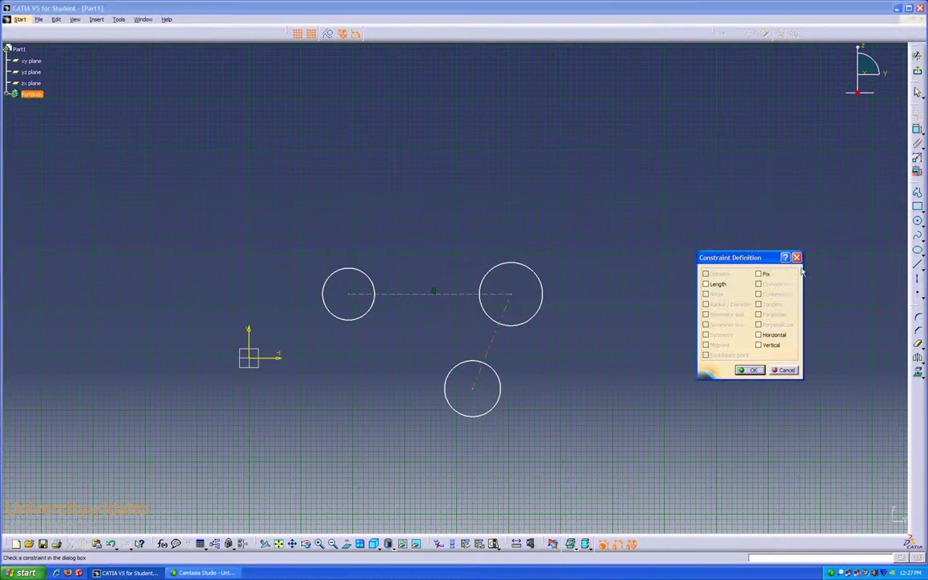
{"action": "left_click", "coordinate": [759, 345]}
{"action": "left_click", "coordinate": [750, 370]}
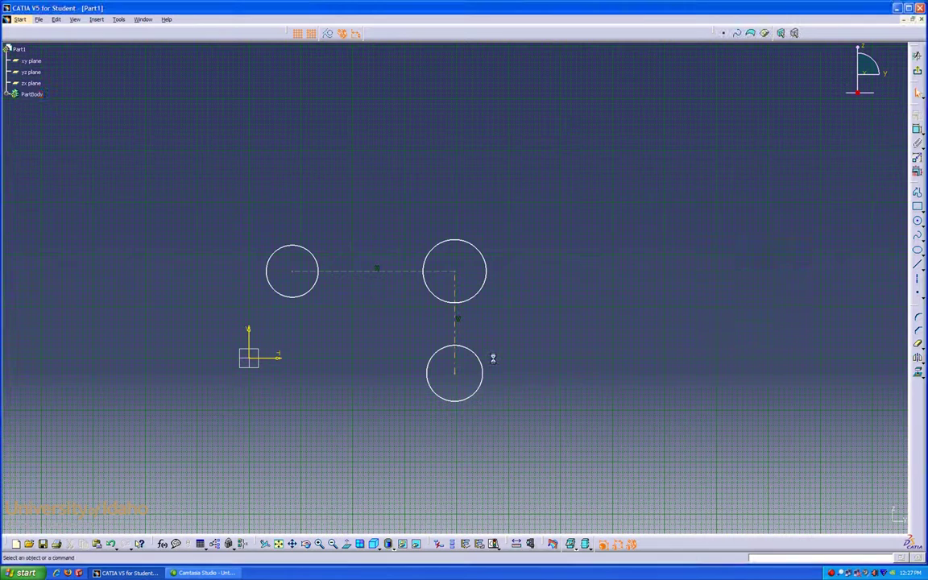
- Move the vertical axis to the right, raise the horizontal construction line, and shift the left circle closer to the right one
{"action": "left_click_drag", "start_coordinate": [456, 345], "coordinate": [557, 346]}
{"action": "left_click_drag", "start_coordinate": [426, 275], "coordinate": [451, 239]}
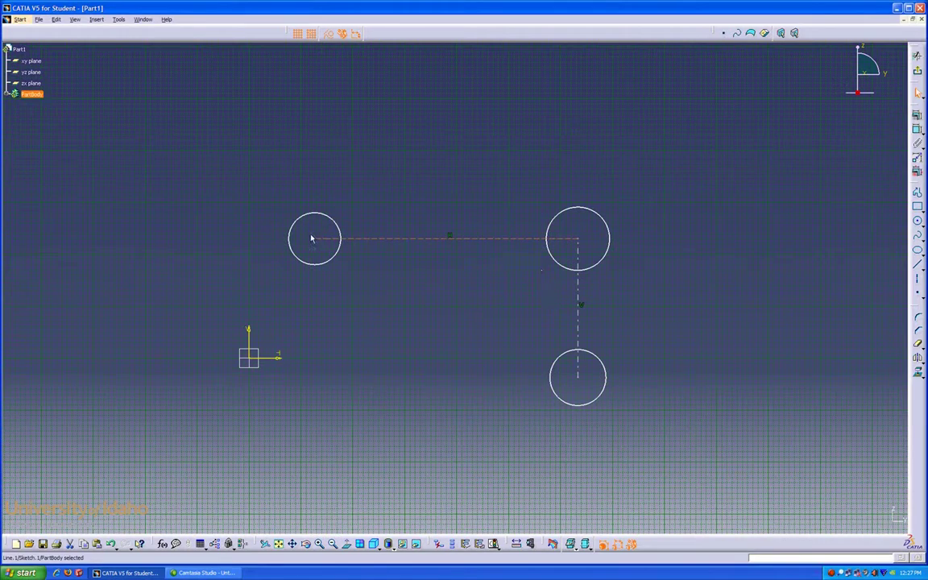
{"action": "left_click_drag", "start_coordinate": [319, 241], "coordinate": [429, 241]}
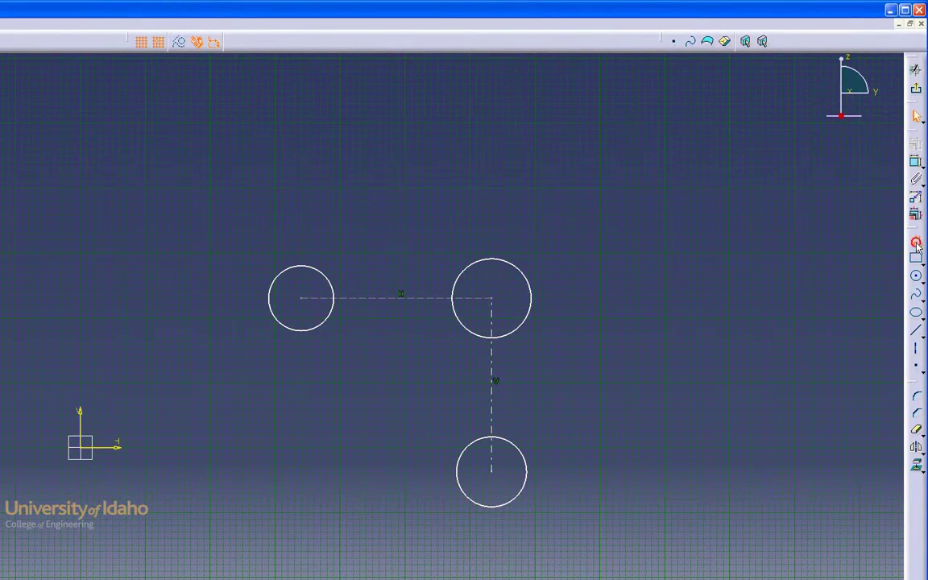
- Draw three connected zigzag line segments with the Profile tool below the left circle
{"action": "left_click", "coordinate": [916, 243]}
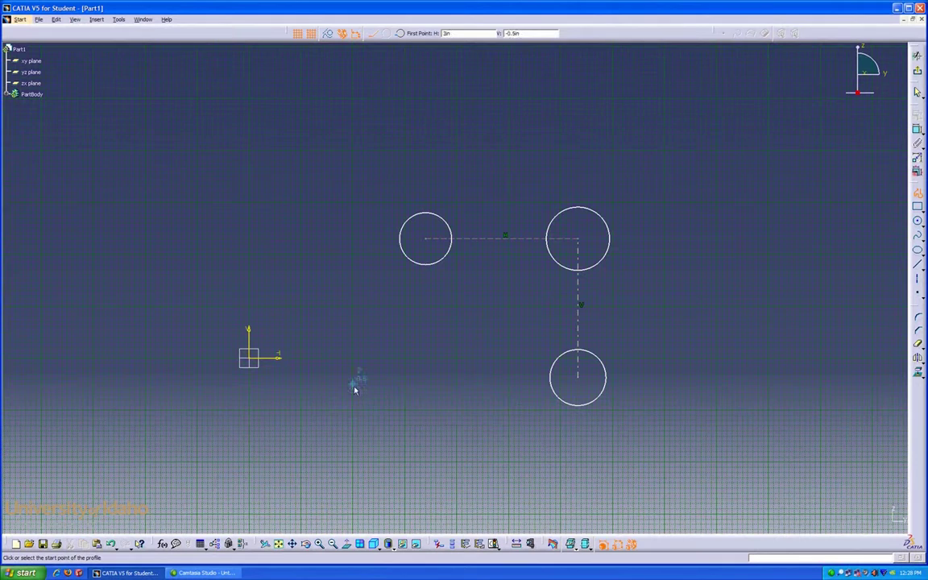
{"action": "left_click", "coordinate": [352, 383]}
{"action": "left_click", "coordinate": [394, 426]}
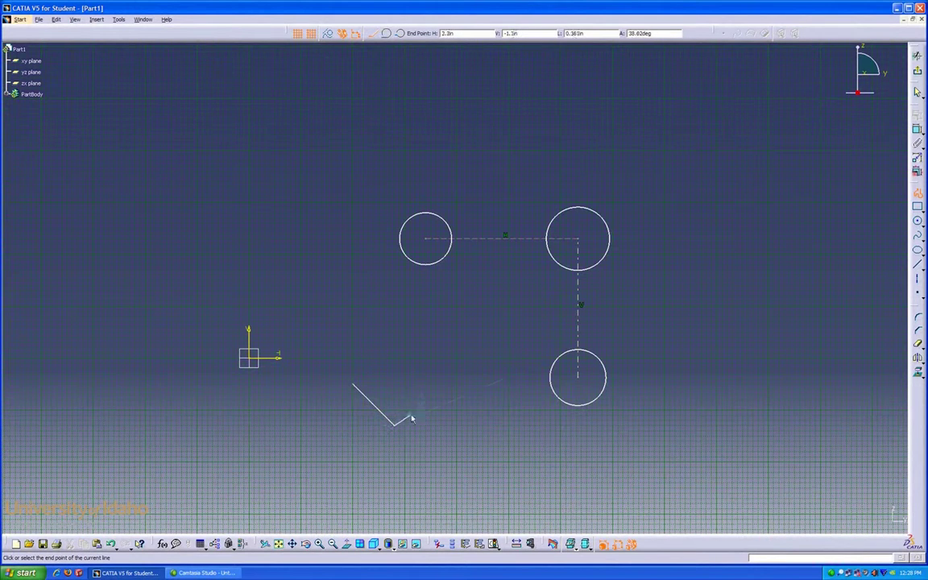
{"action": "left_click", "coordinate": [416, 391]}
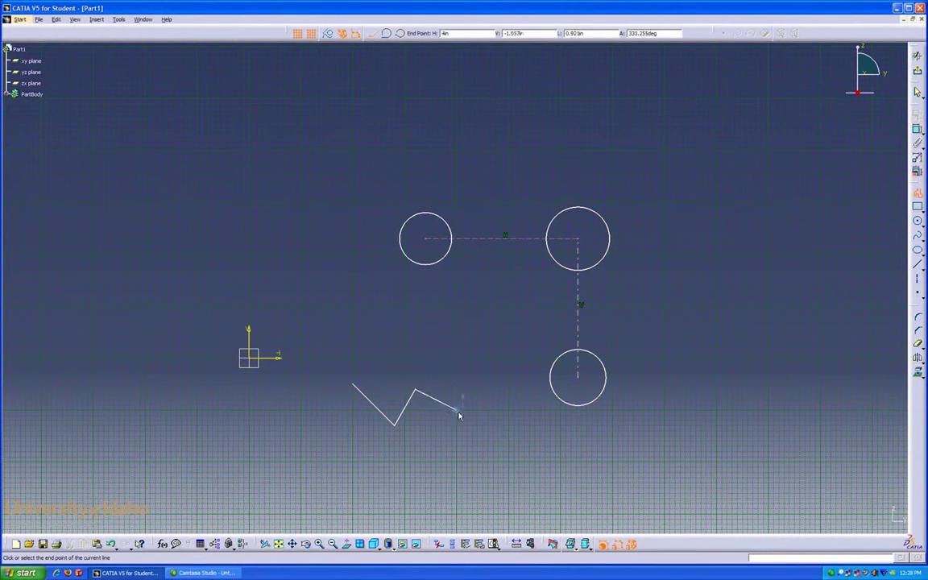
{"action": "left_click", "coordinate": [474, 443]}
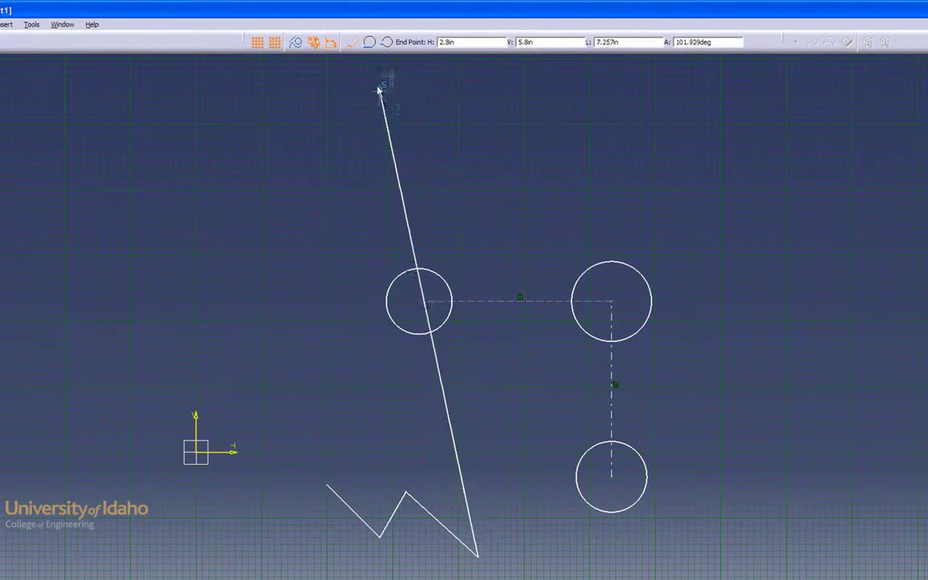
- Continue the profile with a tangent arc curving back underneath, and close it with two straight lines ending at its start point
{"action": "left_click", "coordinate": [372, 42]}
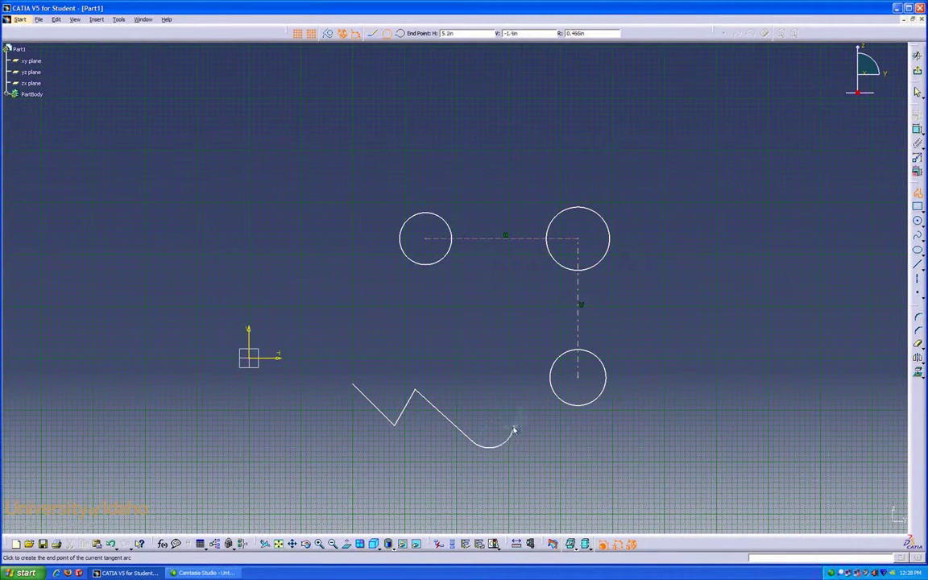
{"action": "left_click", "coordinate": [411, 498]}
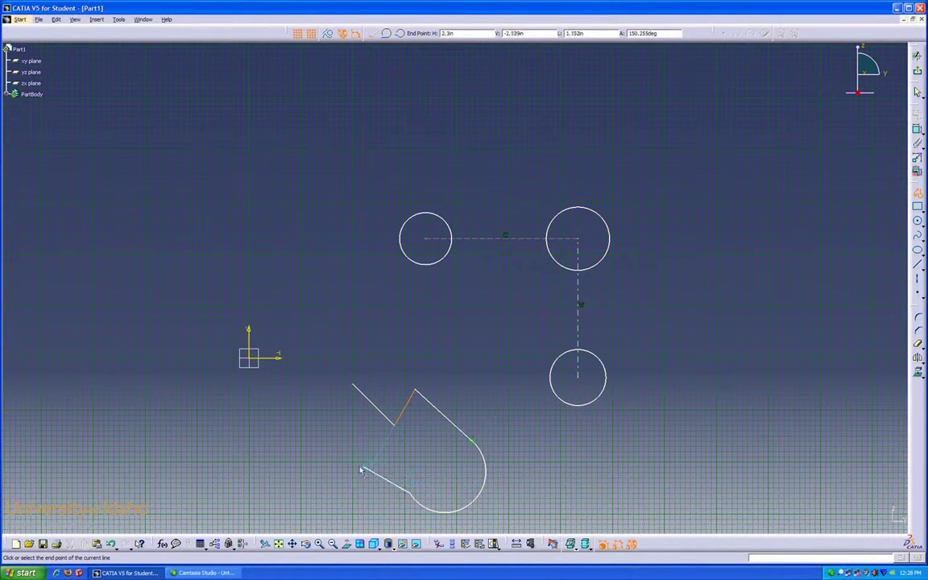
{"action": "left_click", "coordinate": [312, 471]}
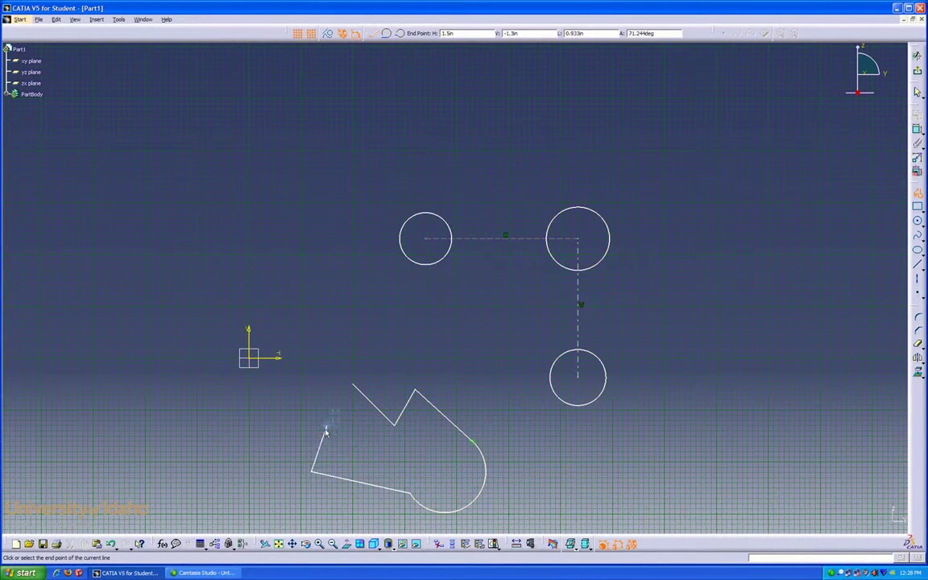
{"action": "left_click", "coordinate": [352, 385]}
{"action": "left_click", "coordinate": [407, 368]}
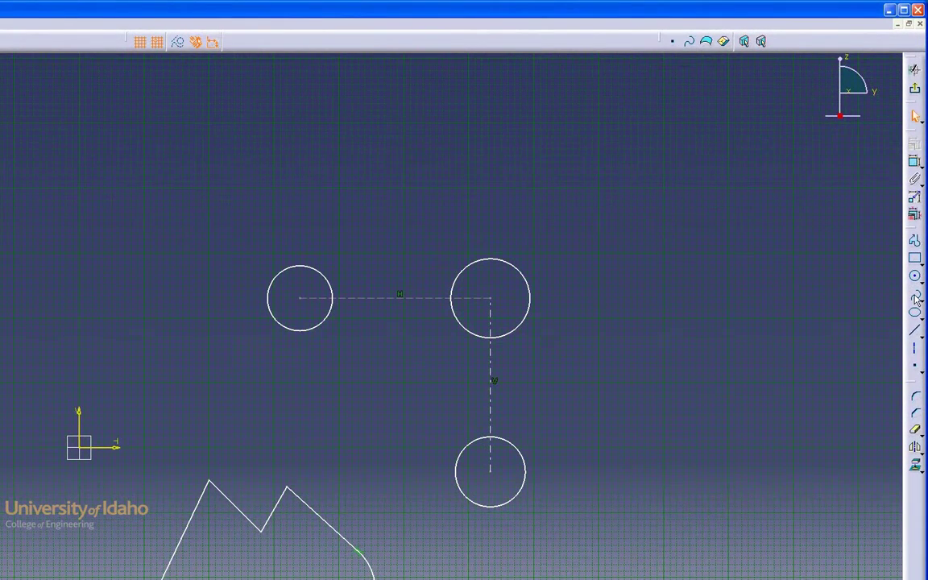
- Draw a wavy spline from the lower circle's edge through four intermediate control points to the upper right circle's edge
{"action": "left_click", "coordinate": [916, 298]}
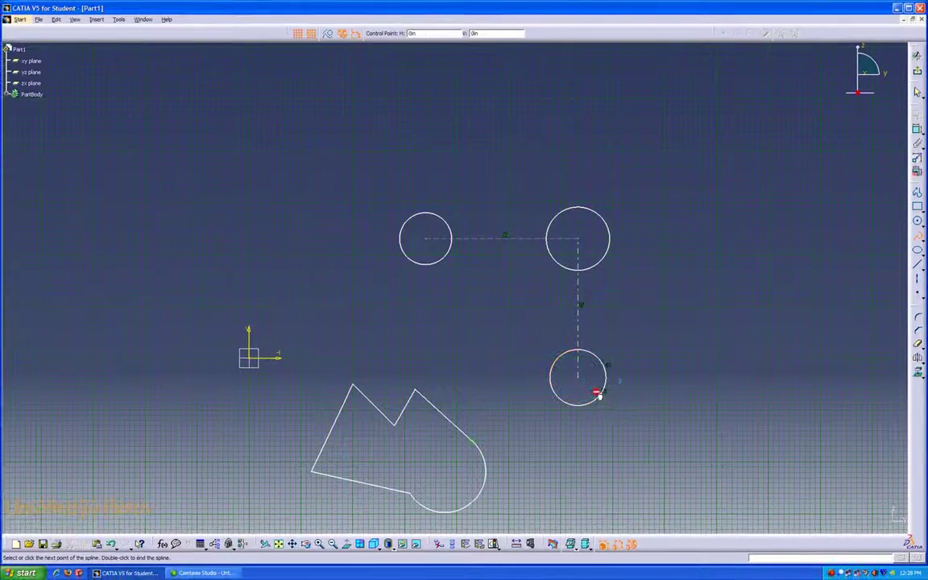
{"action": "left_click", "coordinate": [519, 491]}
{"action": "left_click", "coordinate": [684, 377]}
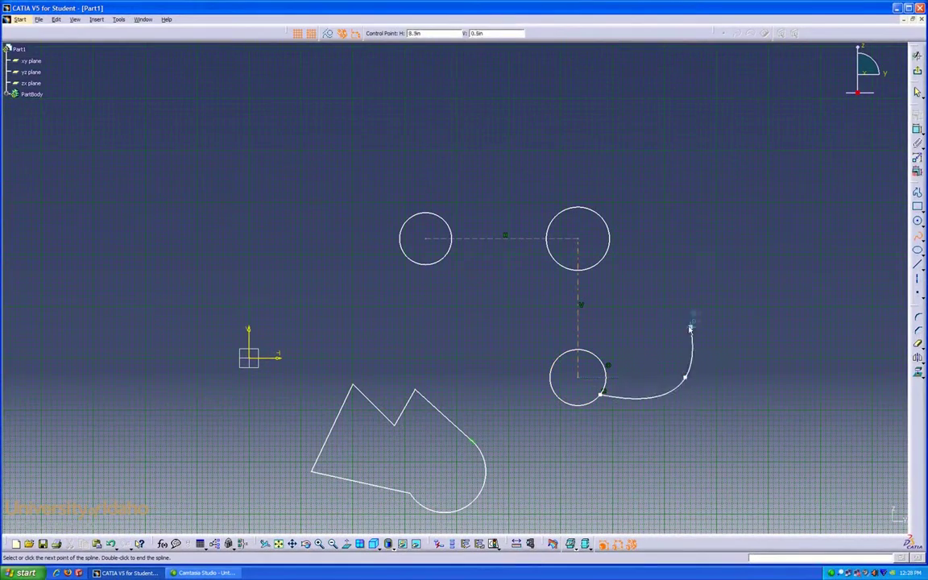
{"action": "left_click", "coordinate": [669, 311]}
{"action": "left_click", "coordinate": [720, 280]}
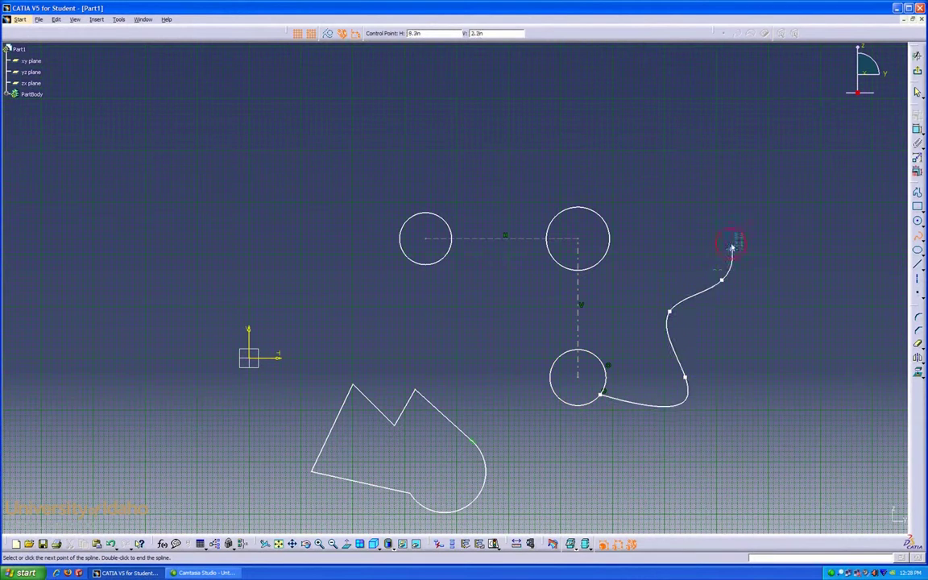
{"action": "left_click", "coordinate": [679, 217]}
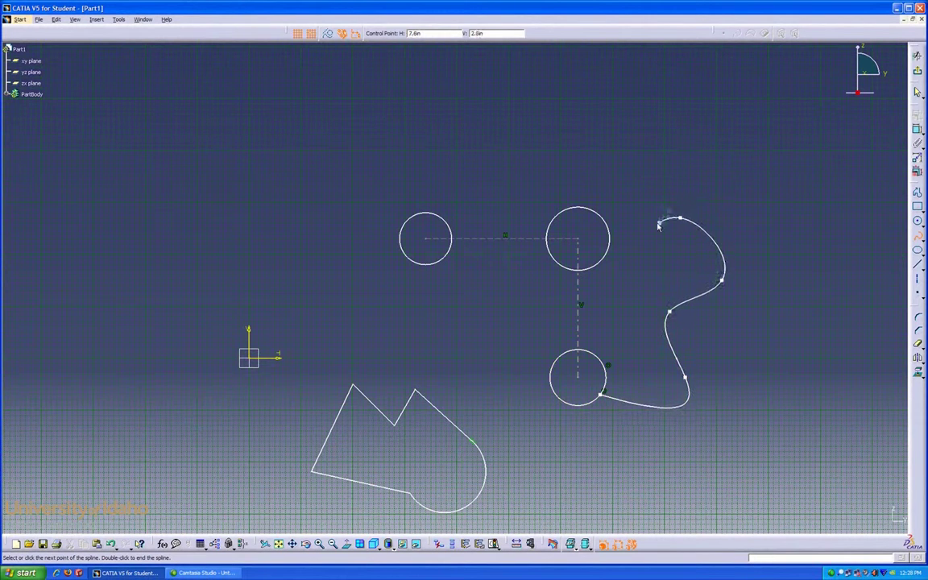
{"action": "left_click", "coordinate": [610, 244]}
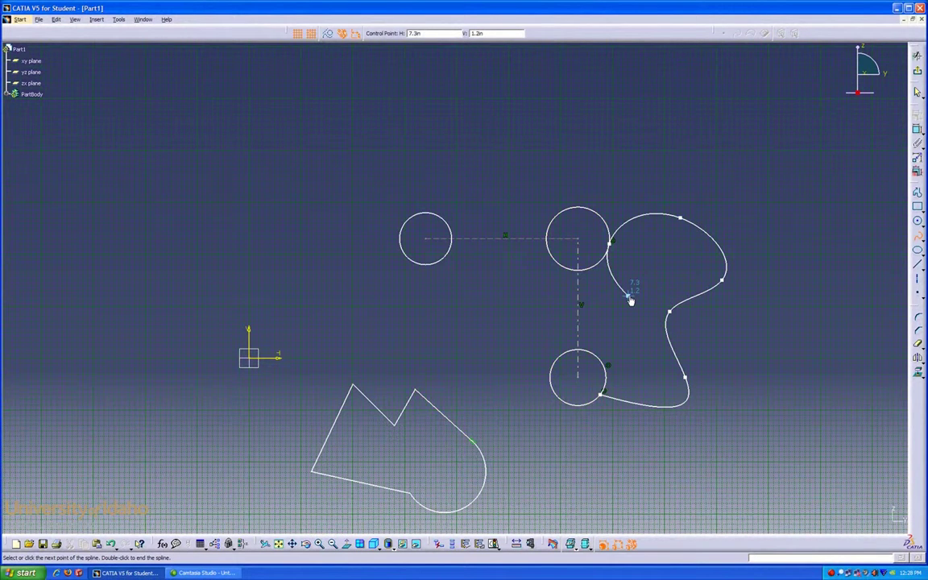
{"action": "key", "text": "Escape"}
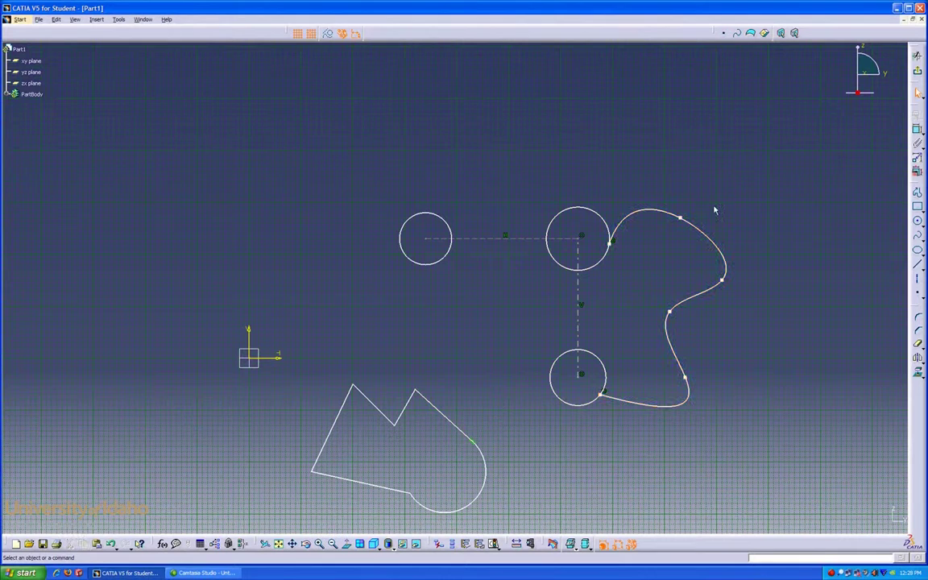
- Draw a wide, low rectangle above the two upper circles
{"action": "left_click", "coordinate": [917, 207]}
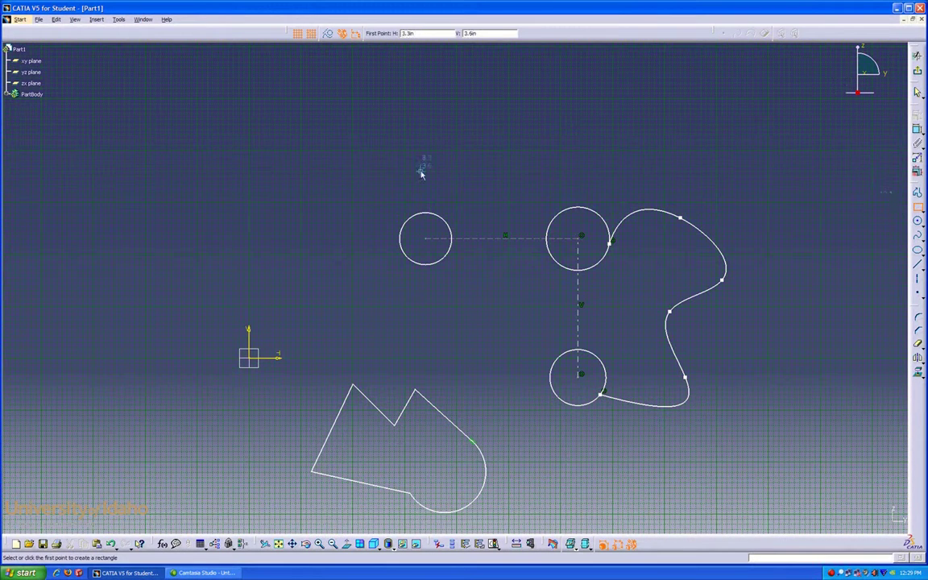
{"action": "left_click", "coordinate": [358, 166]}
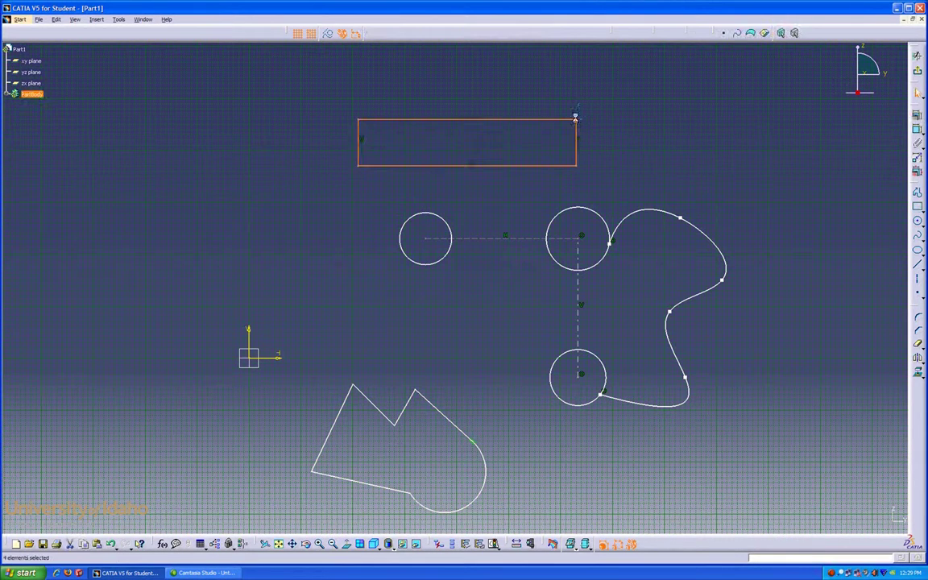
{"action": "left_click", "coordinate": [632, 127]}
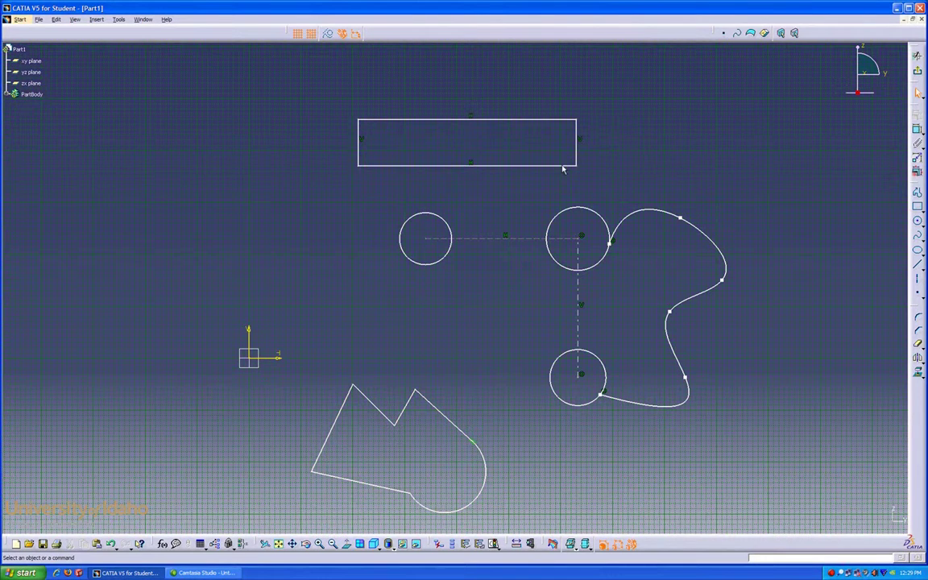
- Round the rectangle's lower left corner with a Corner of about 0.45 in radius
{"action": "left_click", "coordinate": [359, 158]}
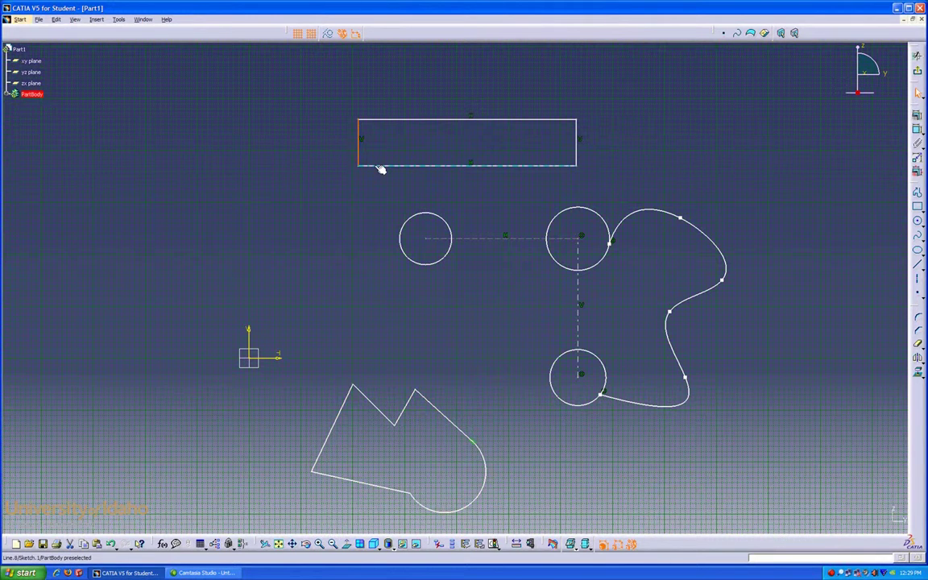
{"action": "left_click", "coordinate": [435, 166], "text": "ctrl"}
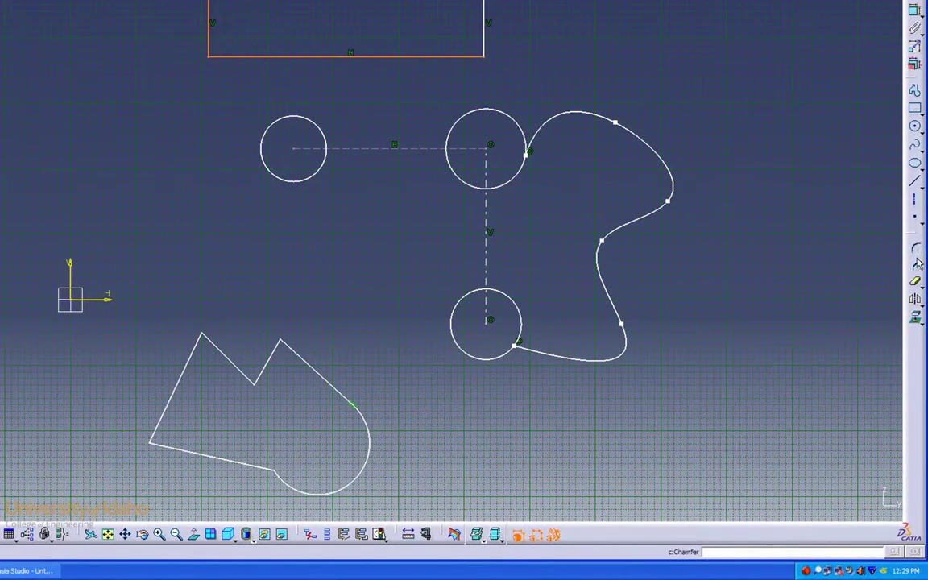
{"action": "left_click", "coordinate": [916, 248]}
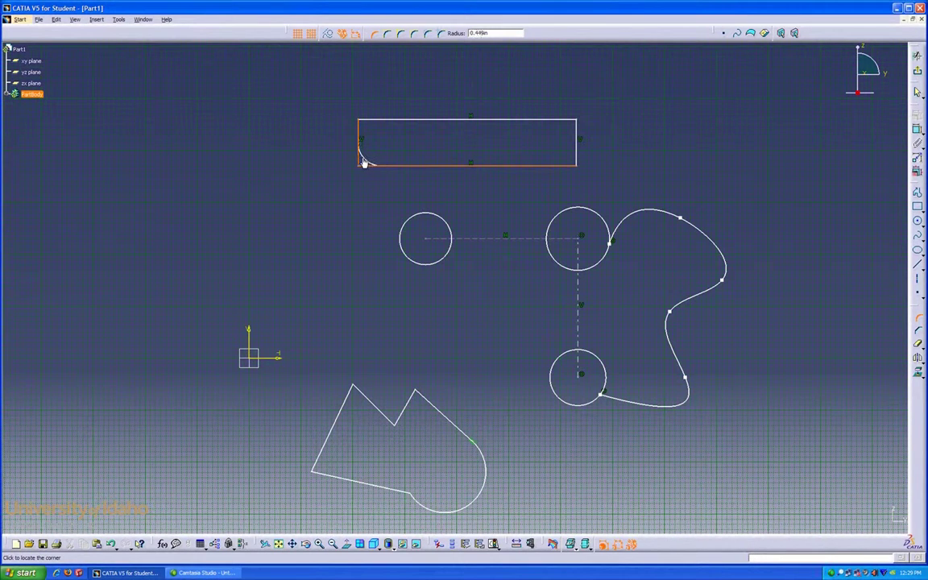
{"action": "left_click", "coordinate": [363, 163]}
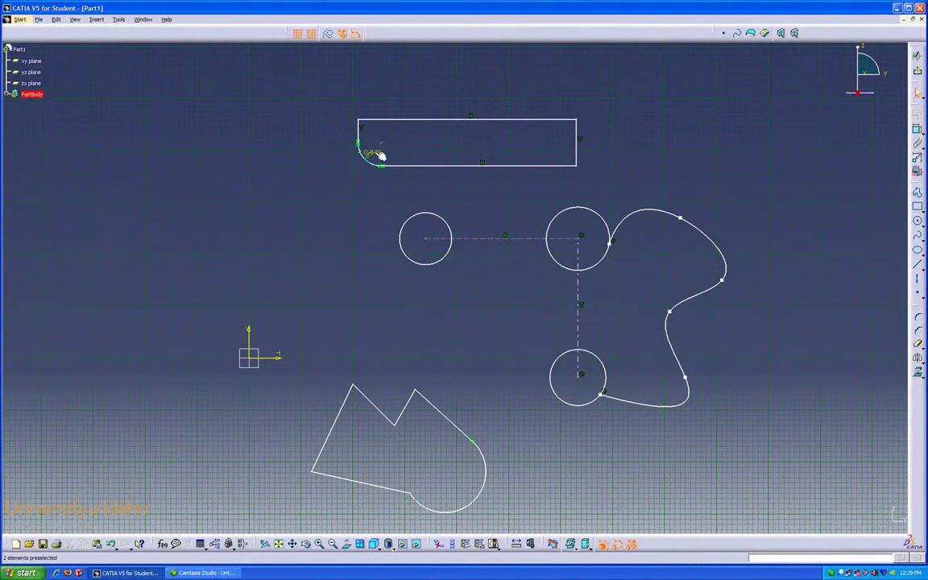
- Set the rounded corner's radius to 0.25 in
{"action": "double_click", "coordinate": [379, 154]}
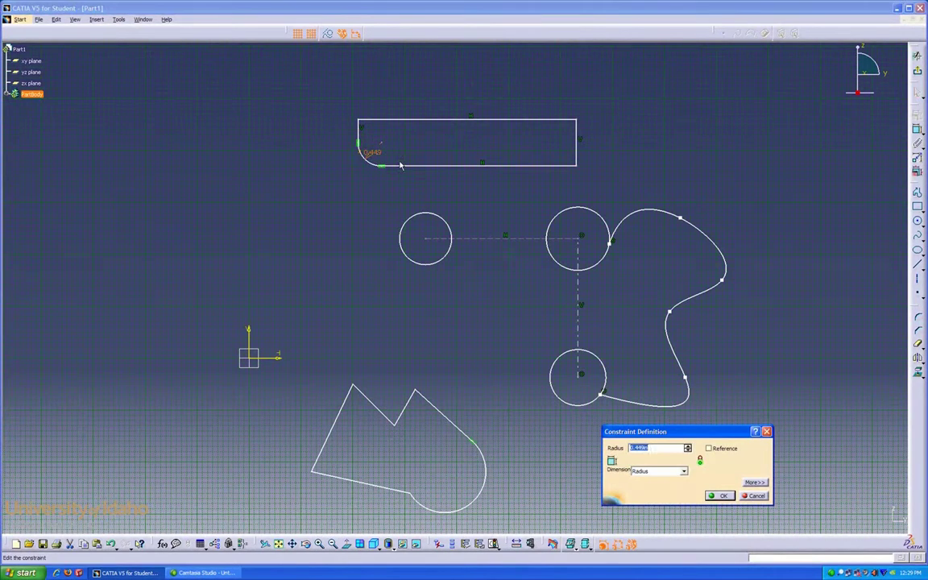
{"action": "type", "text": "0.25"}
{"action": "key", "text": "Return"}
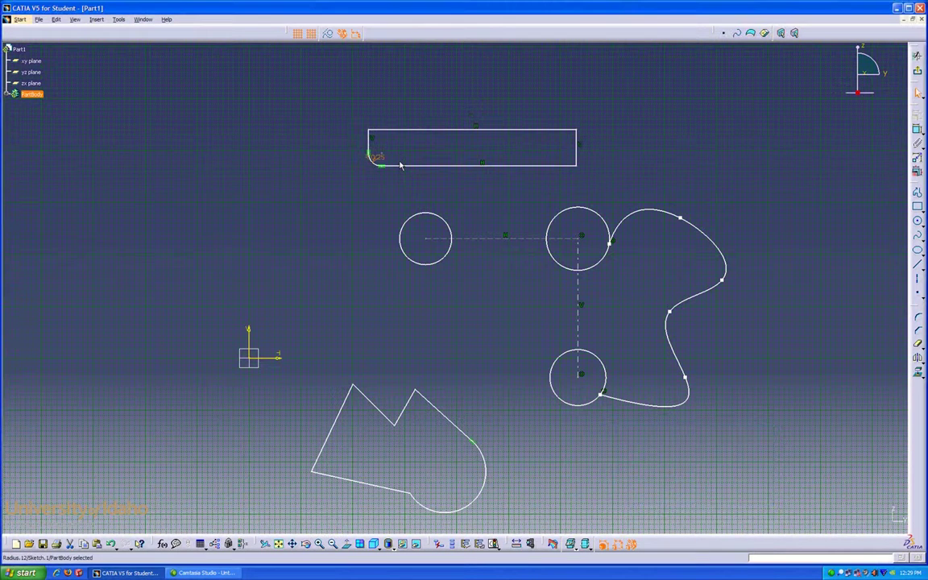
{"action": "left_click", "coordinate": [691, 162]}
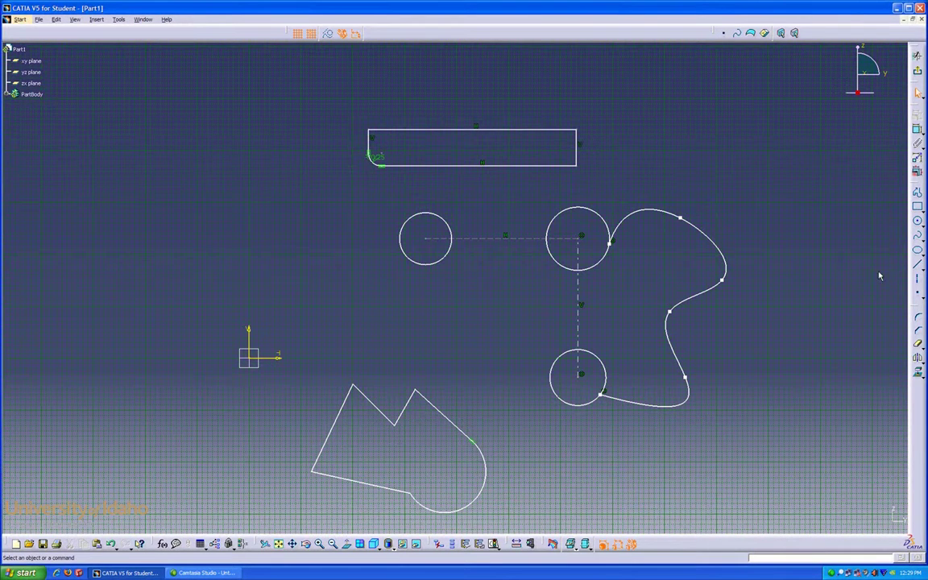
- Chamfer the rectangle's upper right corner at 45 degrees with a length of about 0.54 in
{"action": "left_click", "coordinate": [919, 334]}
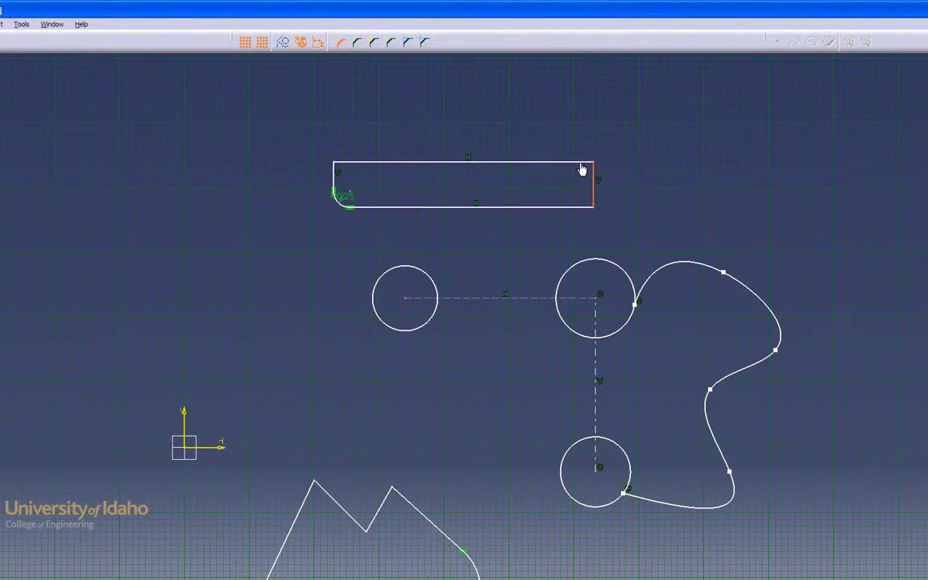
{"action": "left_click", "coordinate": [584, 167]}
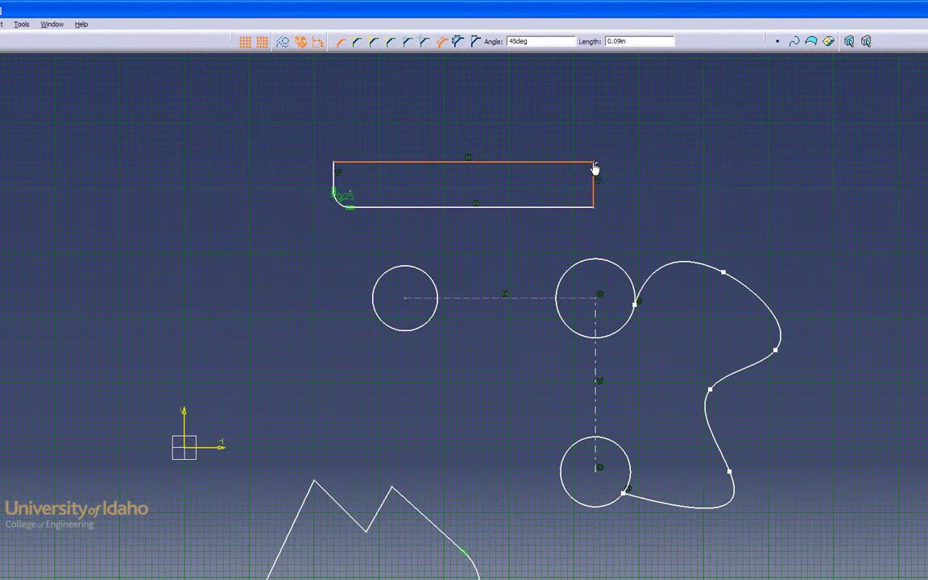
{"action": "left_click", "coordinate": [590, 180]}
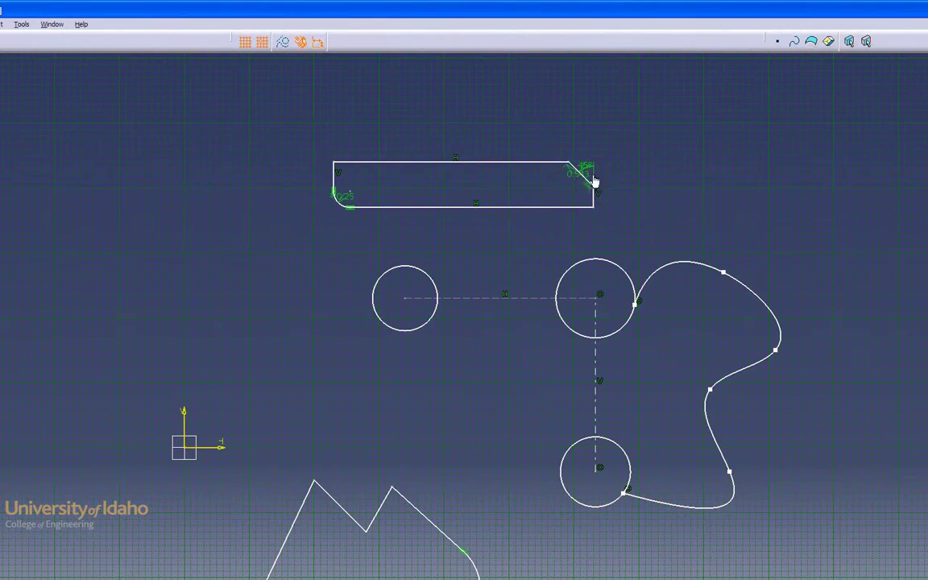
- Set the chamfer's length to 0.5 in
{"action": "mouse_move", "coordinate": [636, 186]}
{"action": "middle_mouse_down"}
{"action": "mouse_move", "coordinate": [591, 278]}
{"action": "mouse_move", "coordinate": [597, 181]}
{"action": "mouse_move", "coordinate": [546, 299]}
{"action": "mouse_move", "coordinate": [593, 392]}
{"action": "middle_mouse_up"}
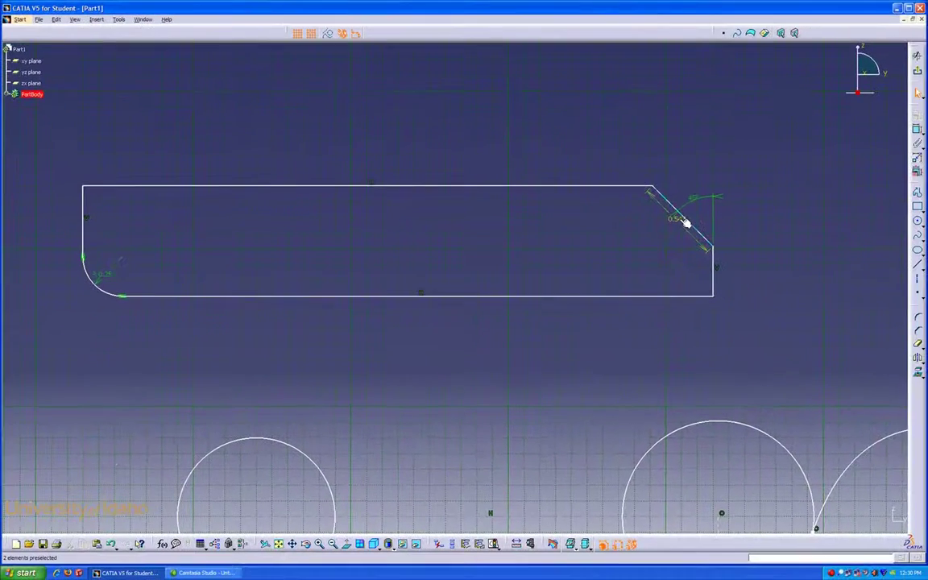
{"action": "double_click", "coordinate": [678, 216]}
{"action": "type", "text": ".5"}
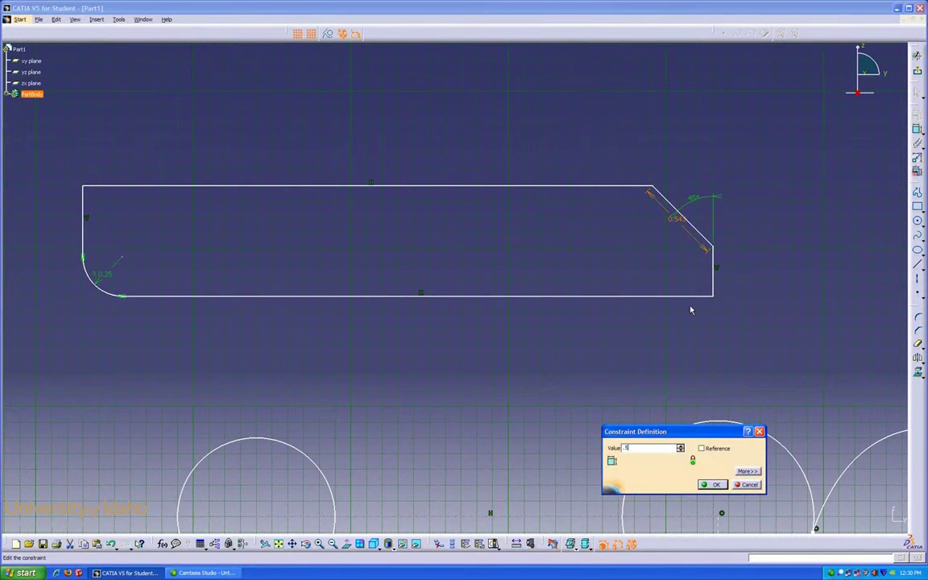
{"action": "key", "text": "Return"}
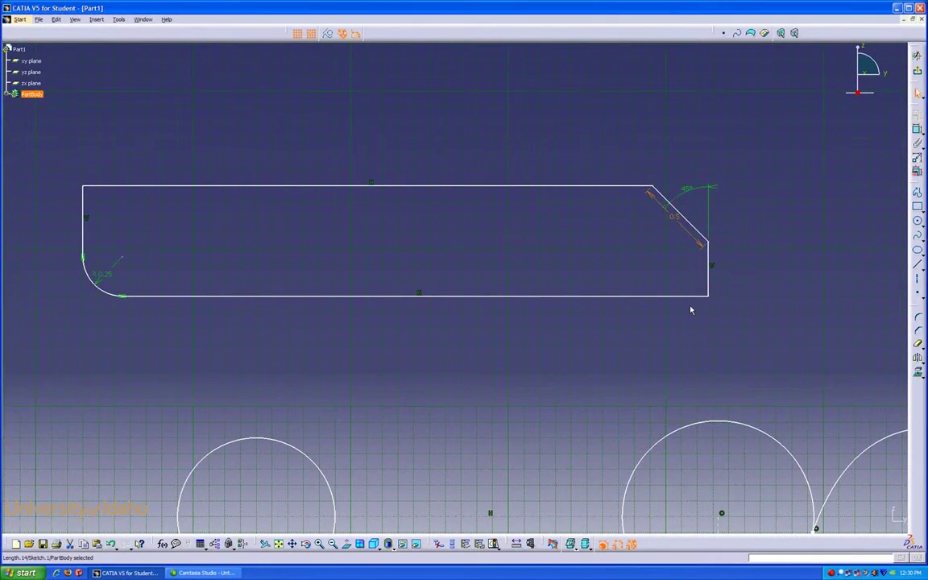
- Set the chamfer's angle to 30 degrees
{"action": "double_click", "coordinate": [689, 190]}
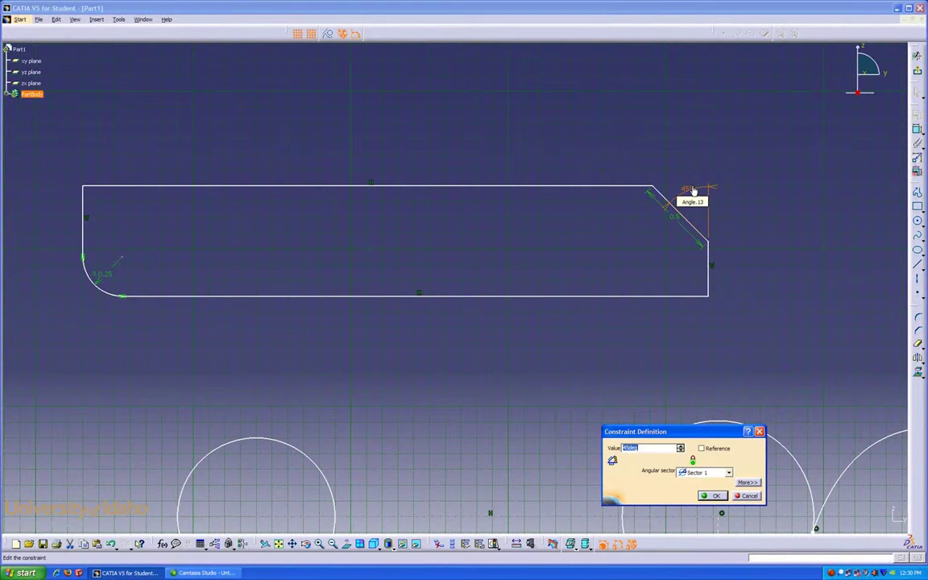
{"action": "type", "text": "30"}
{"action": "key", "text": "Return"}
{"action": "left_click", "coordinate": [721, 208]}
- Mirror all the sketch geometry about the vertical sketch axis
{"action": "middle_click_drag", "start_coordinate": [722, 210], "coordinate": [740, 252], "text": "ctrl"}
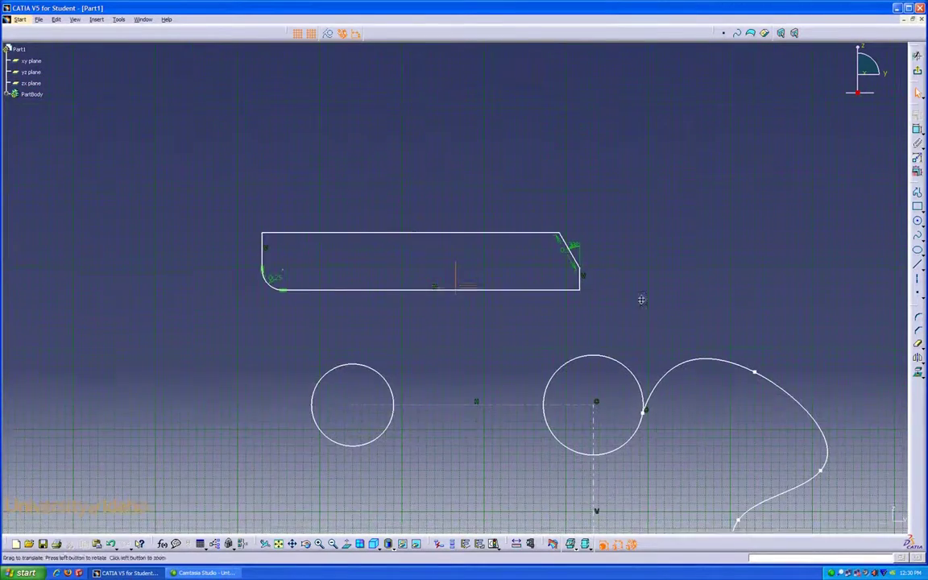
{"action": "mouse_move", "coordinate": [642, 300]}
{"action": "middle_mouse_down"}
{"action": "mouse_move", "coordinate": [686, 128]}
{"action": "mouse_move", "coordinate": [693, 141]}
{"action": "mouse_move", "coordinate": [685, 143]}
{"action": "middle_mouse_up"}
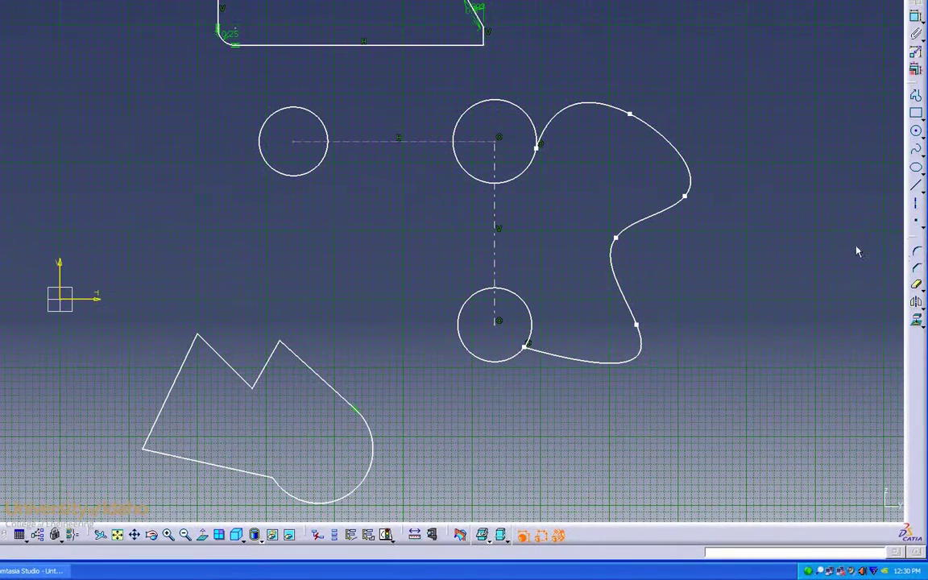
{"action": "left_click", "coordinate": [922, 310]}
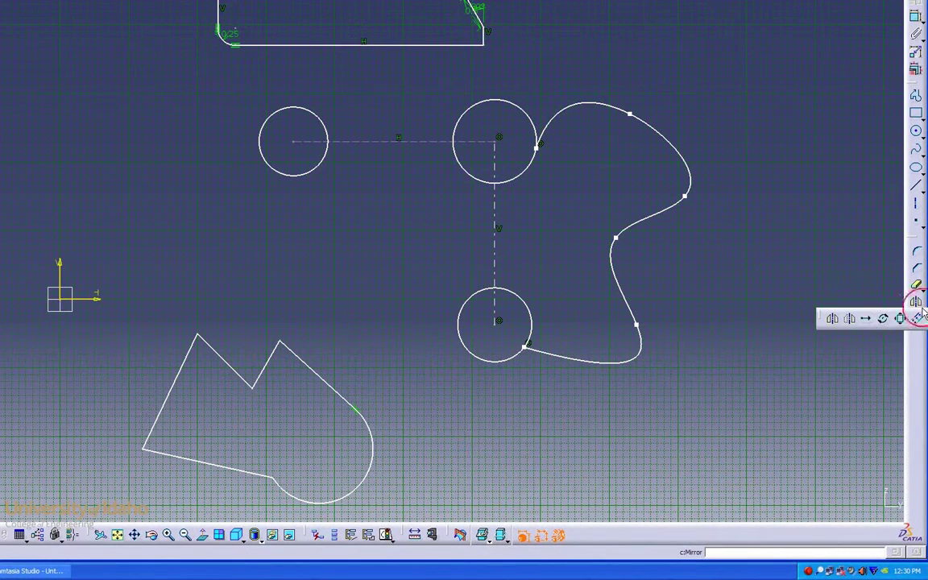
{"action": "left_click", "coordinate": [836, 320]}
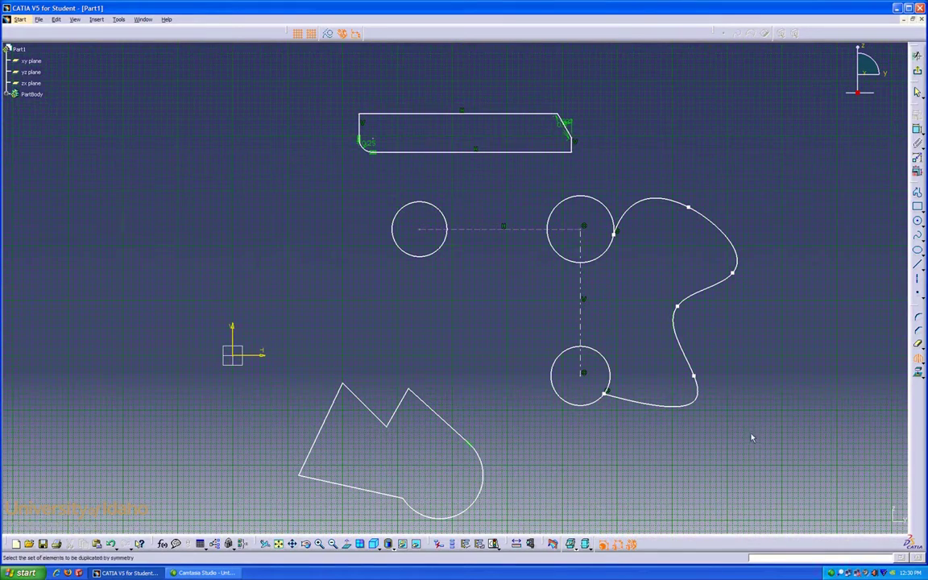
{"action": "middle_click_drag", "start_coordinate": [750, 434], "coordinate": [690, 471]}
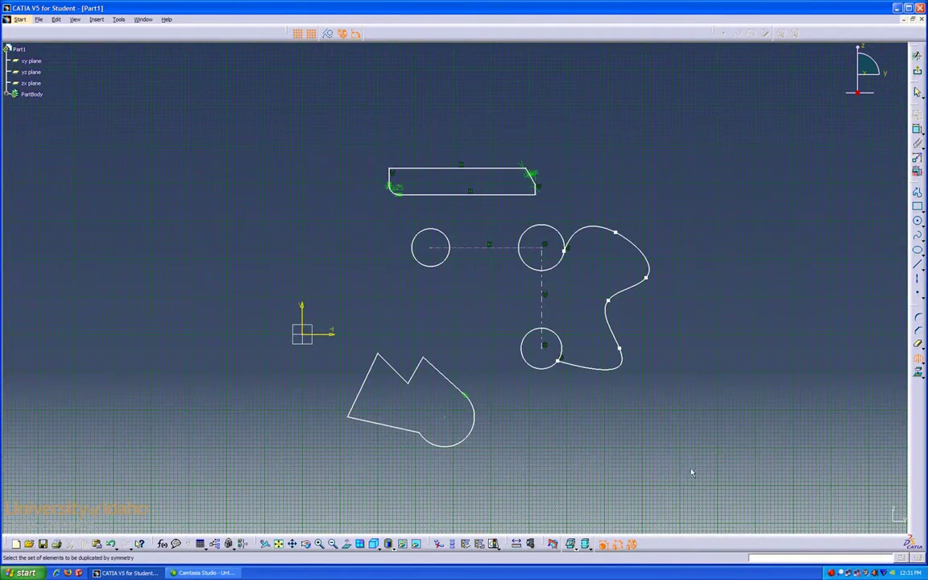
{"action": "mouse_move", "coordinate": [692, 497]}
{"action": "left_mouse_down"}
{"action": "mouse_move", "coordinate": [534, 282]}
{"action": "mouse_move", "coordinate": [425, 168]}
{"action": "mouse_move", "coordinate": [325, 99]}
{"action": "mouse_move", "coordinate": [335, 105]}
{"action": "left_mouse_up"}
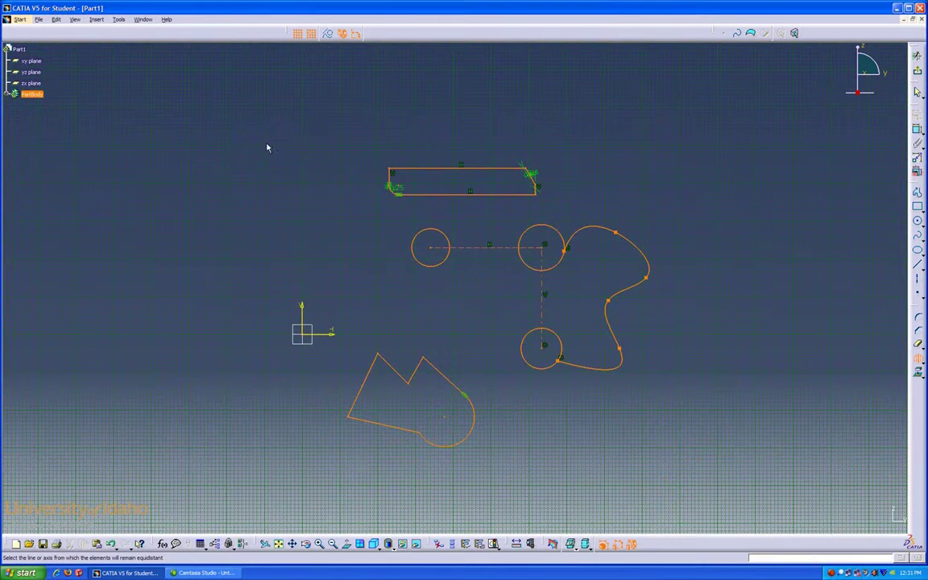
{"action": "left_click", "coordinate": [303, 318]}
{"action": "middle_click_drag", "start_coordinate": [277, 211], "coordinate": [417, 192]}
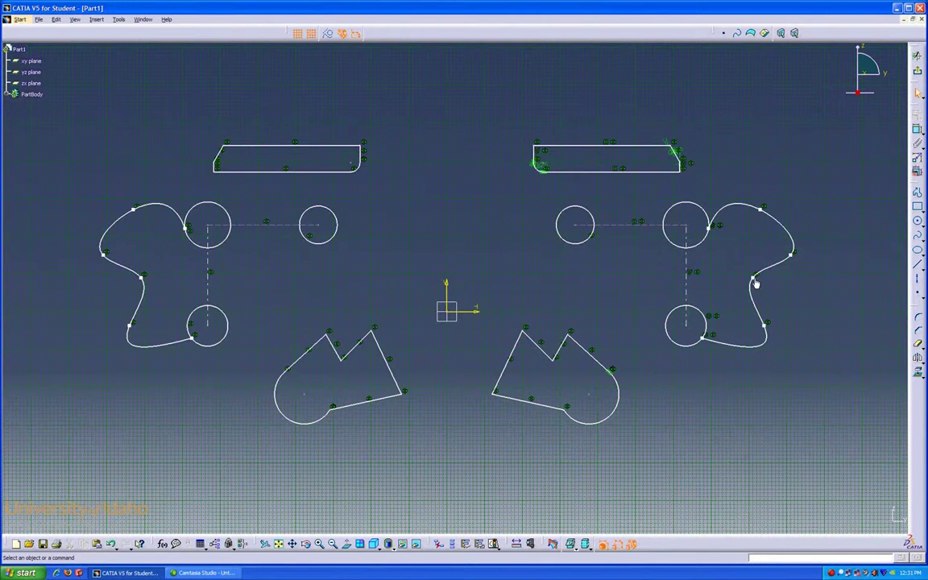
- Reshape the original geometry by shifting the spline's inner point, raising the rectangle's top edge, and enlarging and moving the circle nearest the vertical axis
{"action": "mouse_move", "coordinate": [756, 282]}
{"action": "left_mouse_down"}
{"action": "mouse_move", "coordinate": [808, 294]}
{"action": "mouse_move", "coordinate": [790, 278]}
{"action": "mouse_move", "coordinate": [757, 282]}
{"action": "left_mouse_up"}
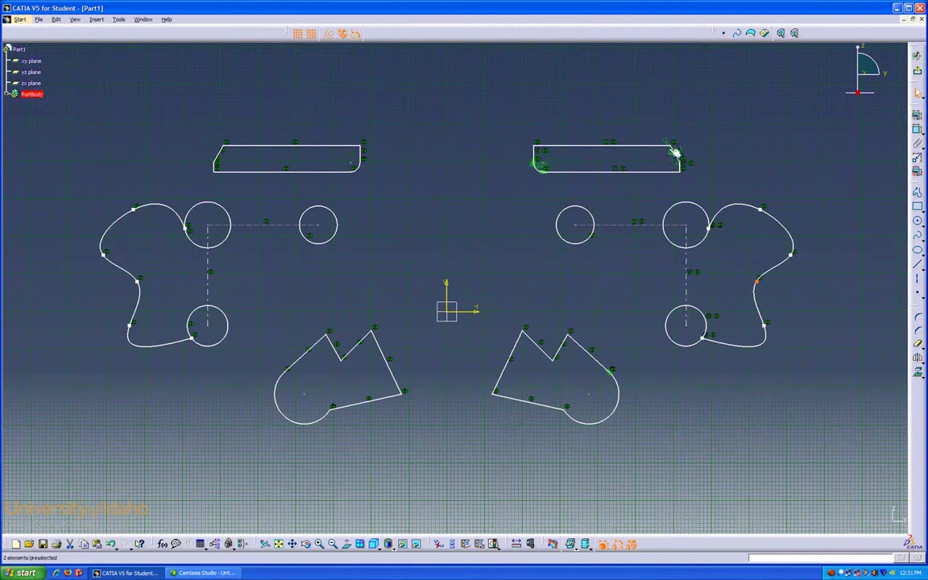
{"action": "left_click_drag", "start_coordinate": [673, 152], "coordinate": [671, 116]}
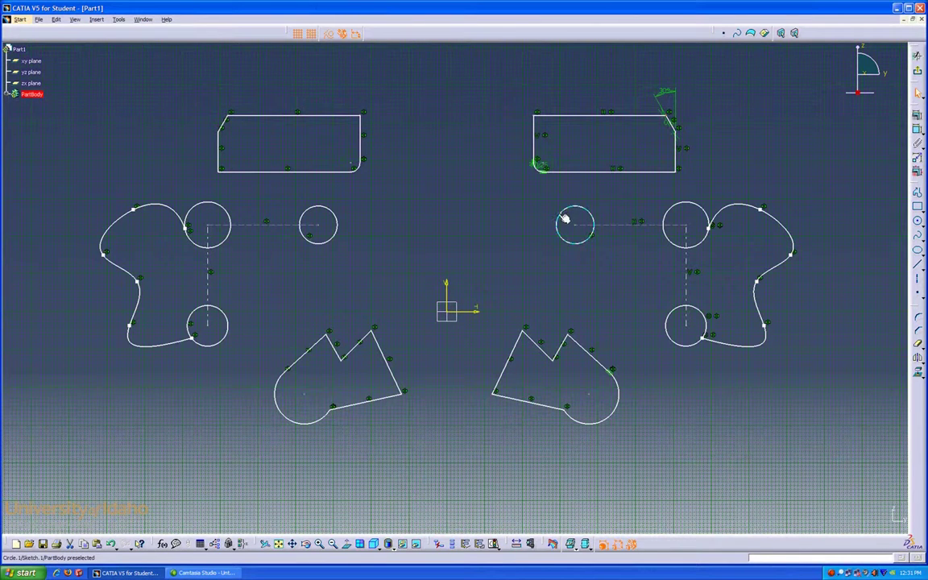
{"action": "mouse_move", "coordinate": [565, 218]}
{"action": "left_mouse_down"}
{"action": "mouse_move", "coordinate": [491, 220]}
{"action": "mouse_move", "coordinate": [552, 227]}
{"action": "left_mouse_up"}
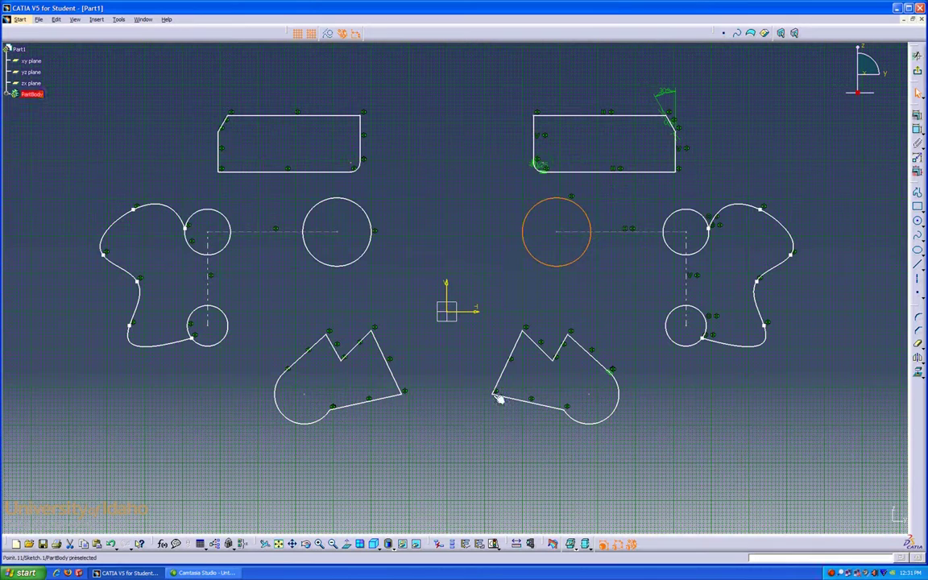
- Move the original profile's lower left vertex down and left until it nearly meets its mirrored counterpart at the vertical axis
{"action": "left_click_drag", "start_coordinate": [495, 395], "coordinate": [448, 415]}
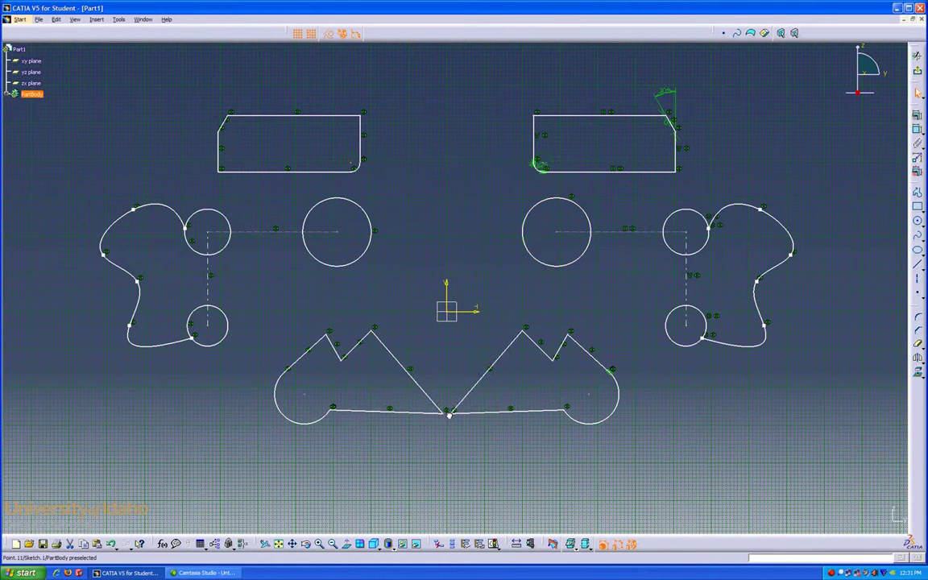
{"action": "left_click", "coordinate": [449, 415]}
{"action": "left_click", "coordinate": [829, 143]}
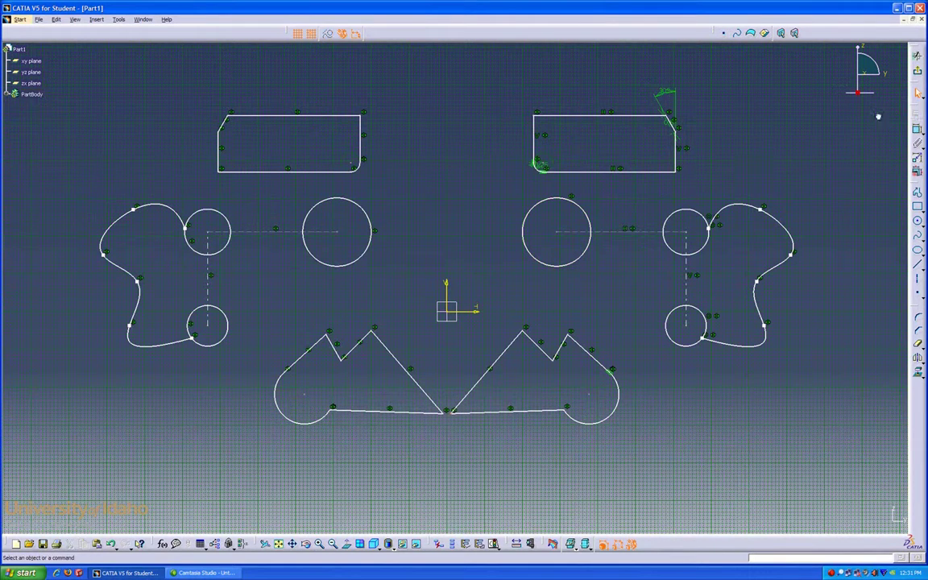
- Make the two profiles' facing lower vertices coincident, and raise the original profile's taller peak
{"action": "left_click", "coordinate": [448, 415]}
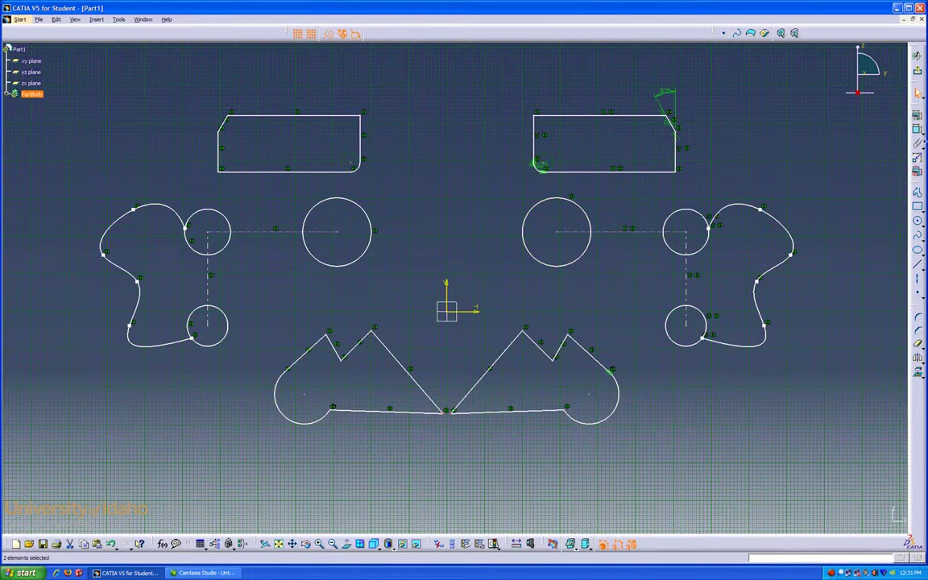
{"action": "left_click", "coordinate": [917, 117]}
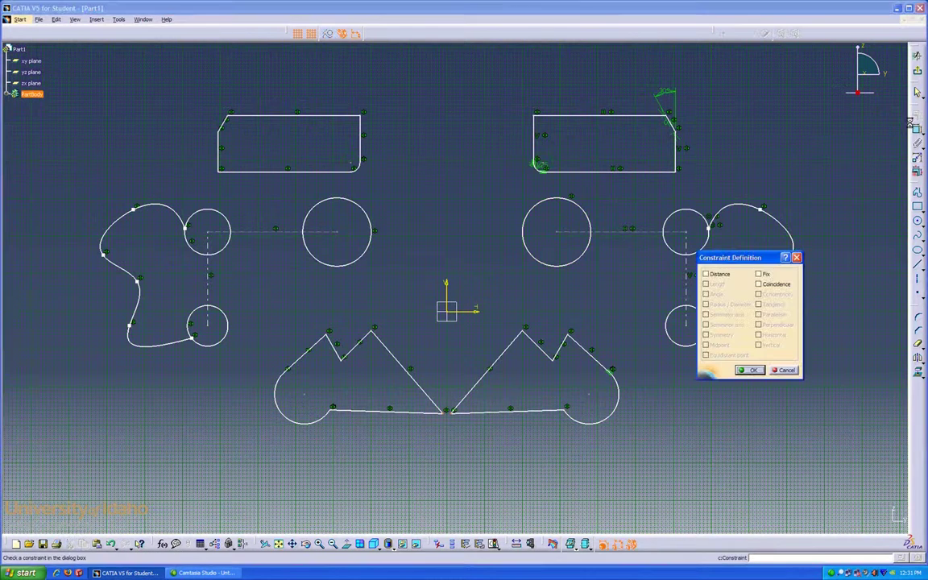
{"action": "left_click", "coordinate": [759, 284]}
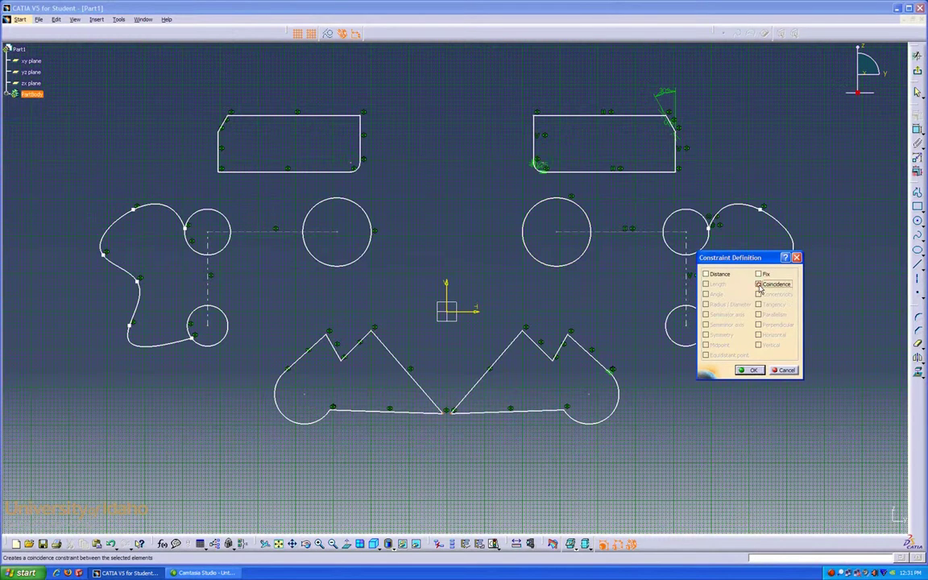
{"action": "left_click", "coordinate": [745, 369]}
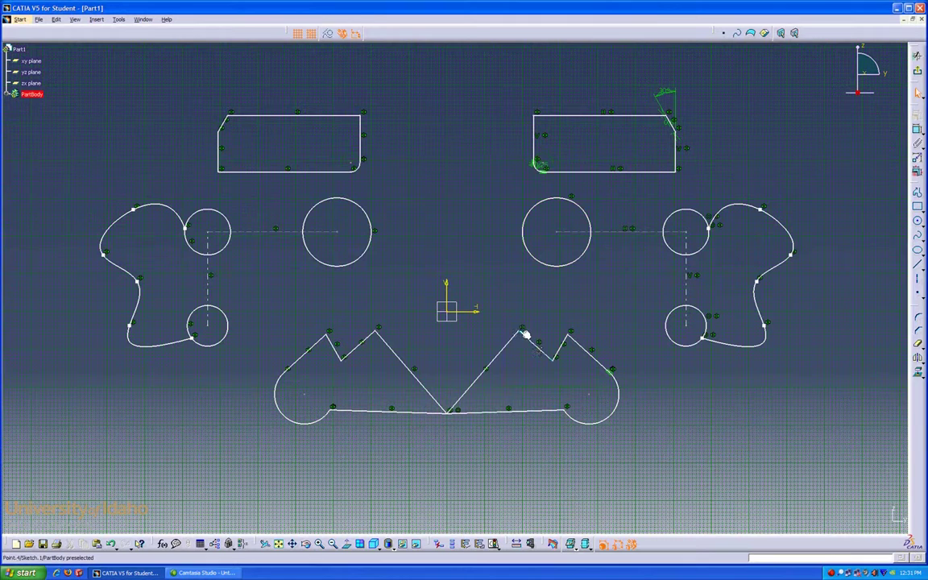
{"action": "mouse_move", "coordinate": [522, 331]}
{"action": "left_mouse_down"}
{"action": "mouse_move", "coordinate": [492, 356]}
{"action": "mouse_move", "coordinate": [523, 305]}
{"action": "left_mouse_up"}
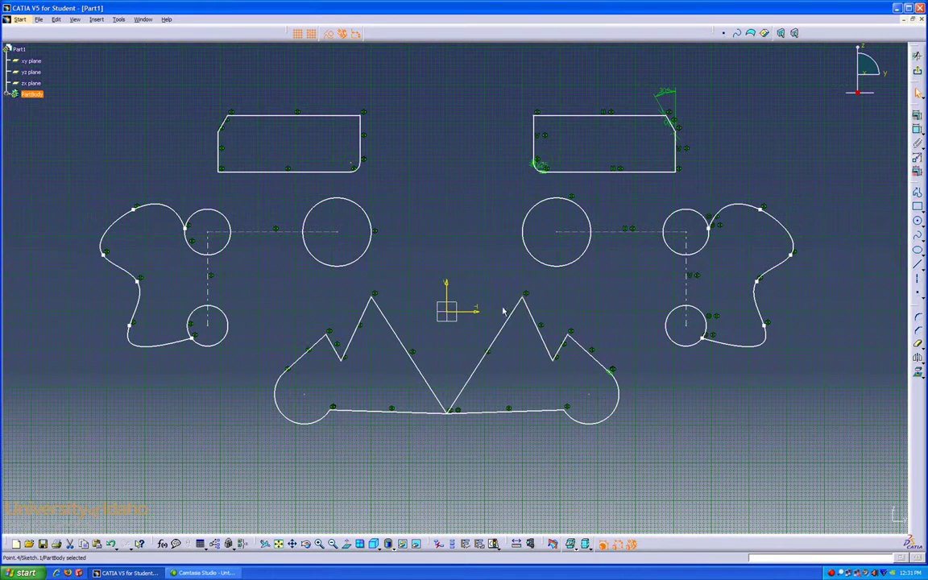